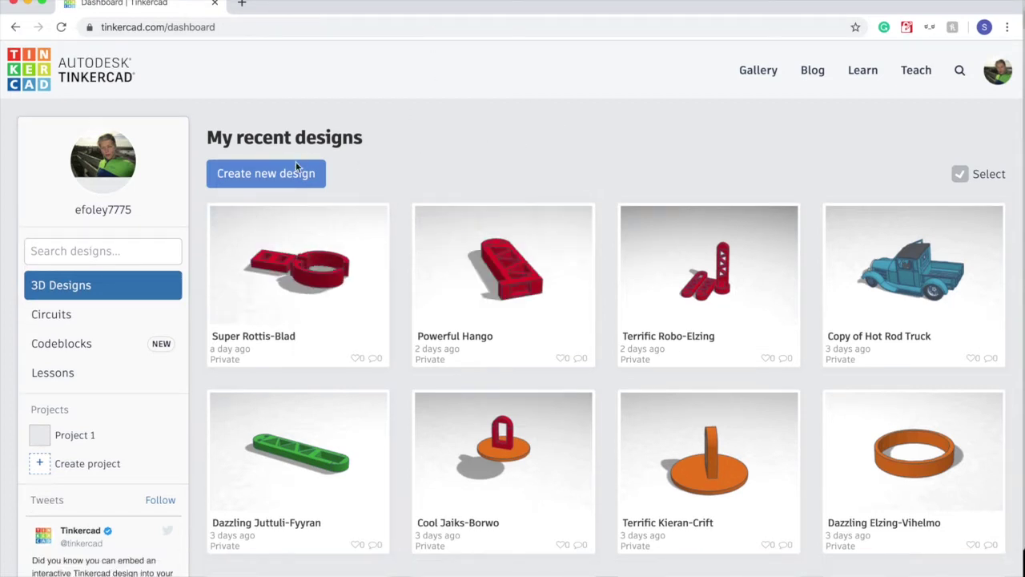
# Step: Create a new blank Tinkercad design from the dashboard's recent designs list
pyautogui.click(292, 174)
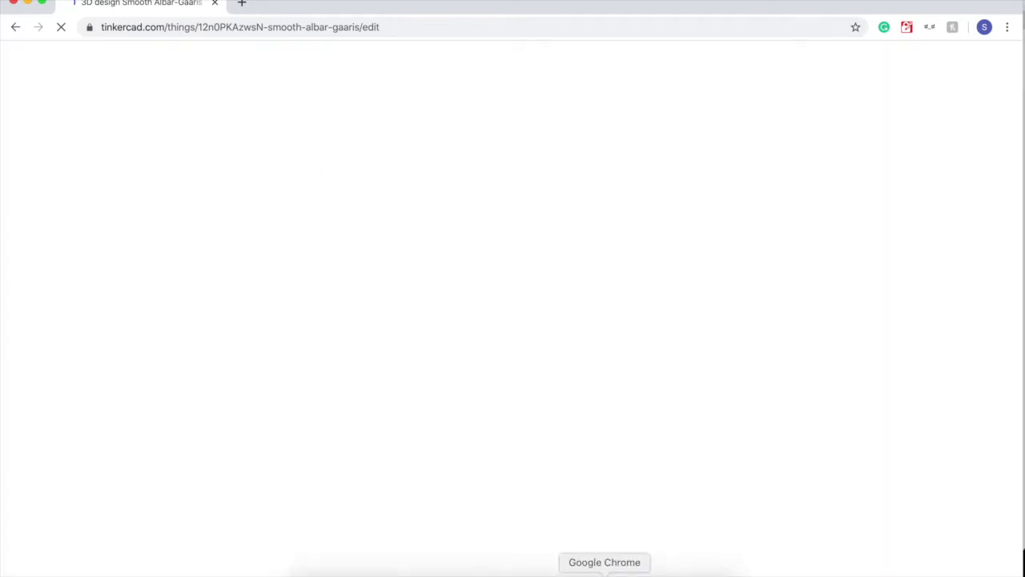
# Step: Disconnect VPN Plus and reload the stuck page so the empty workplane editor loads
pyautogui.click(660, 572)
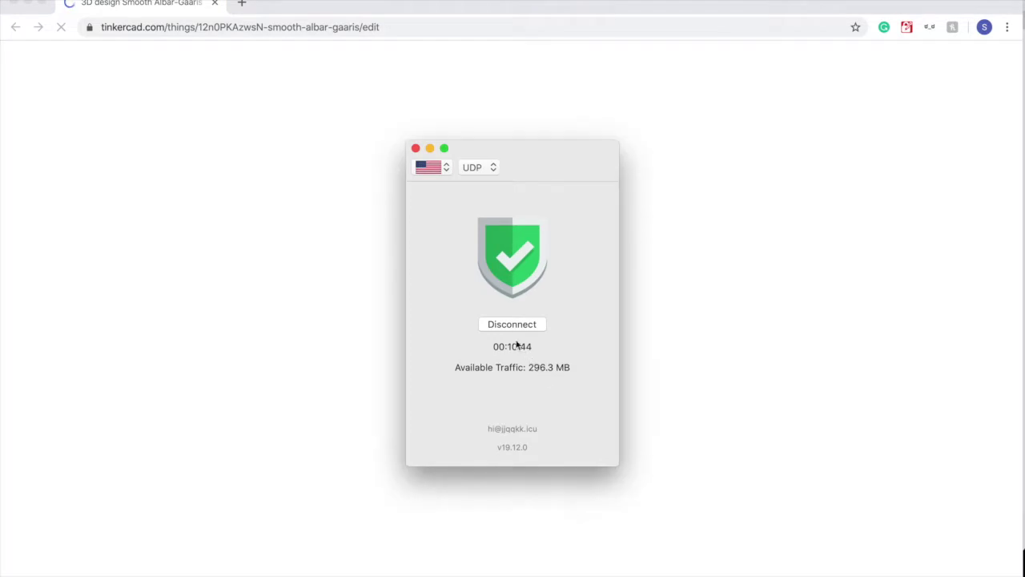
pyautogui.click(767, 428)
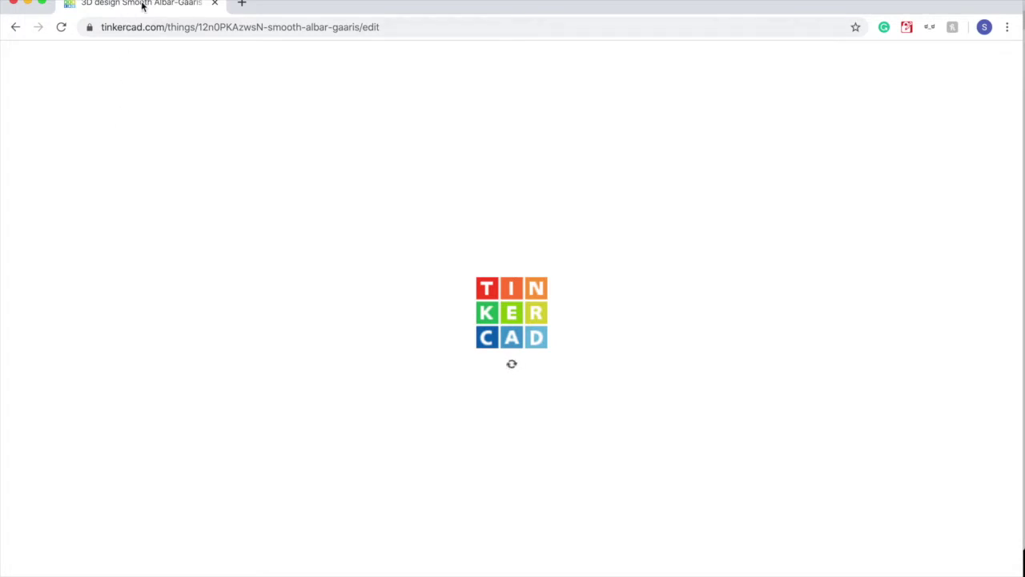
pyautogui.click(62, 28)
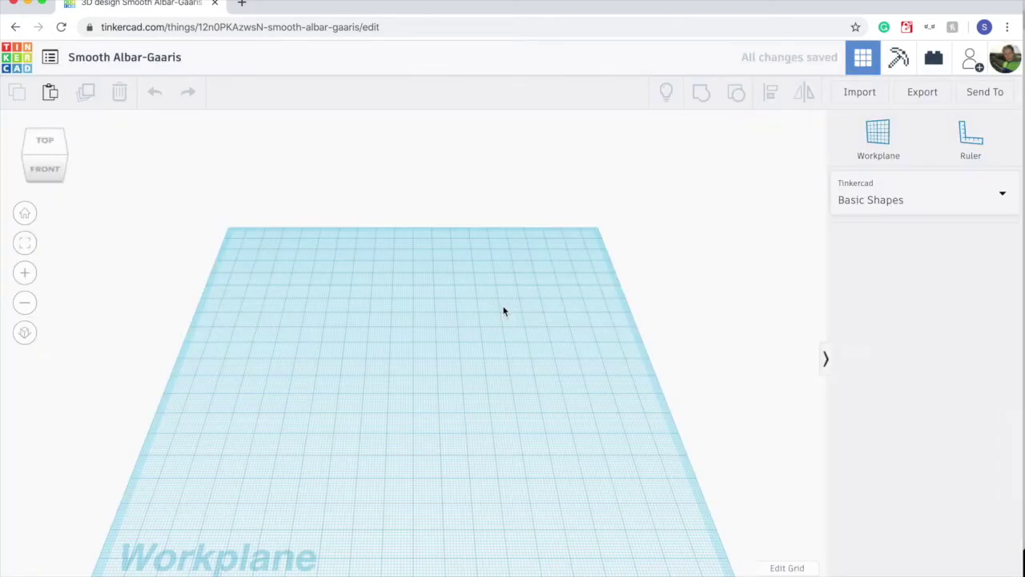
# Step: Place a red box on the workplane and focus the view on it
pyautogui.moveTo(497, 336); pyautogui.dragTo(558, 336)
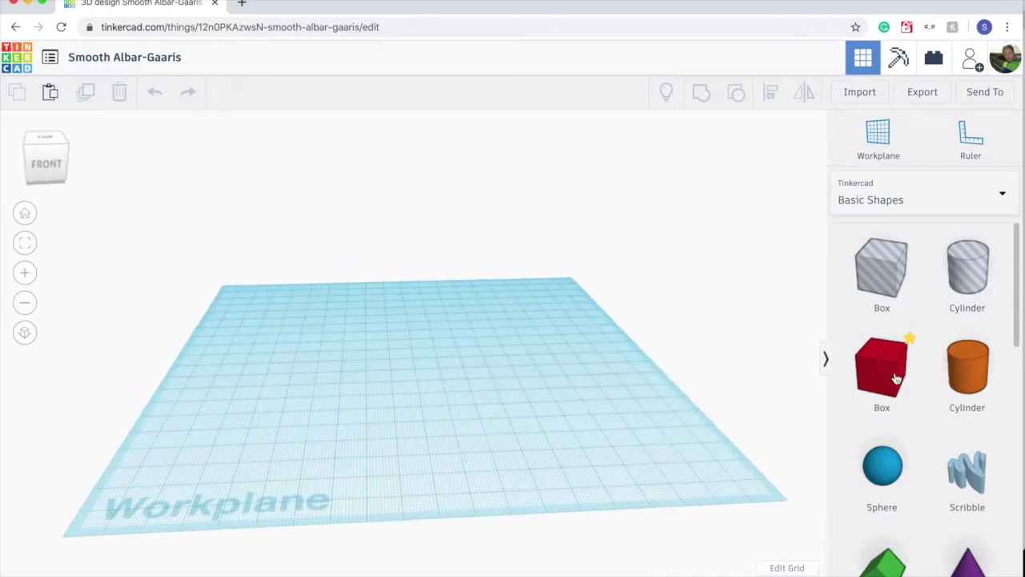
pyautogui.moveTo(887, 381); pyautogui.dragTo(436, 377)
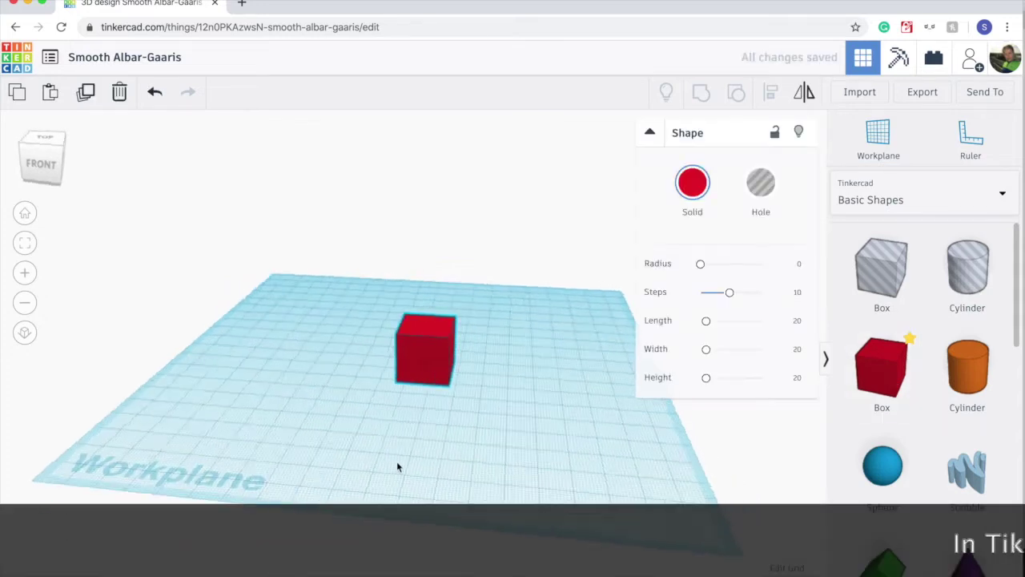
pyautogui.moveTo(398, 467); pyautogui.dragTo(242, 465, button='right')
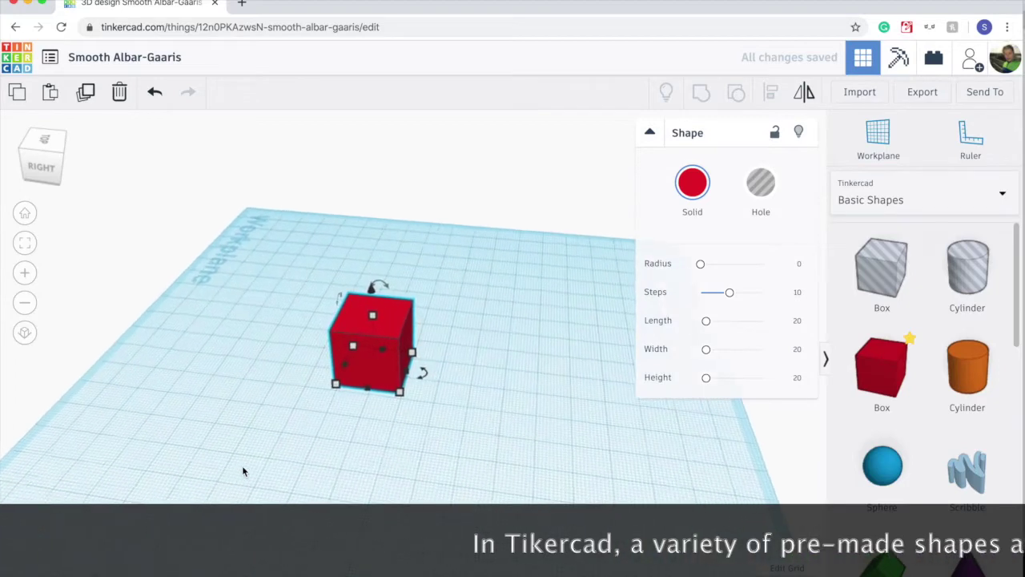
pyautogui.press('f')
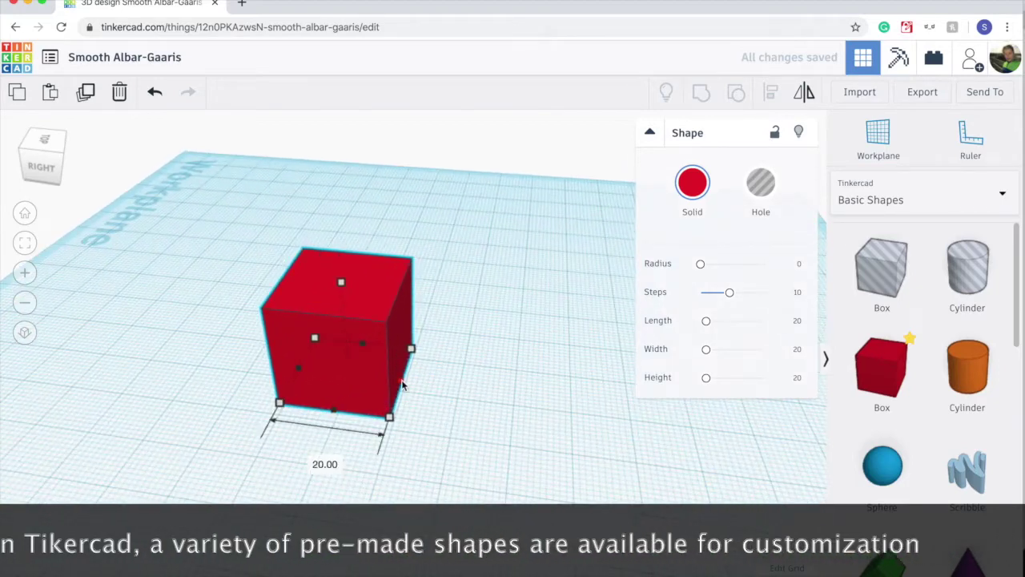
# Step: Resize the box to 31 long, 26 deep and 26 tall, then rotate it 45°
pyautogui.moveTo(403, 385); pyautogui.dragTo(465, 396)
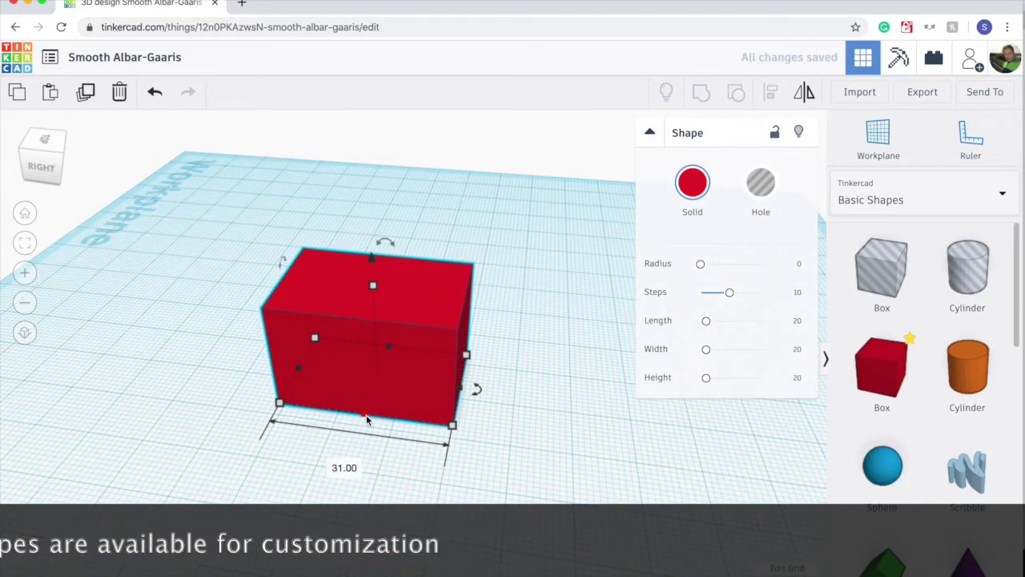
pyautogui.moveTo(367, 420); pyautogui.dragTo(357, 441)
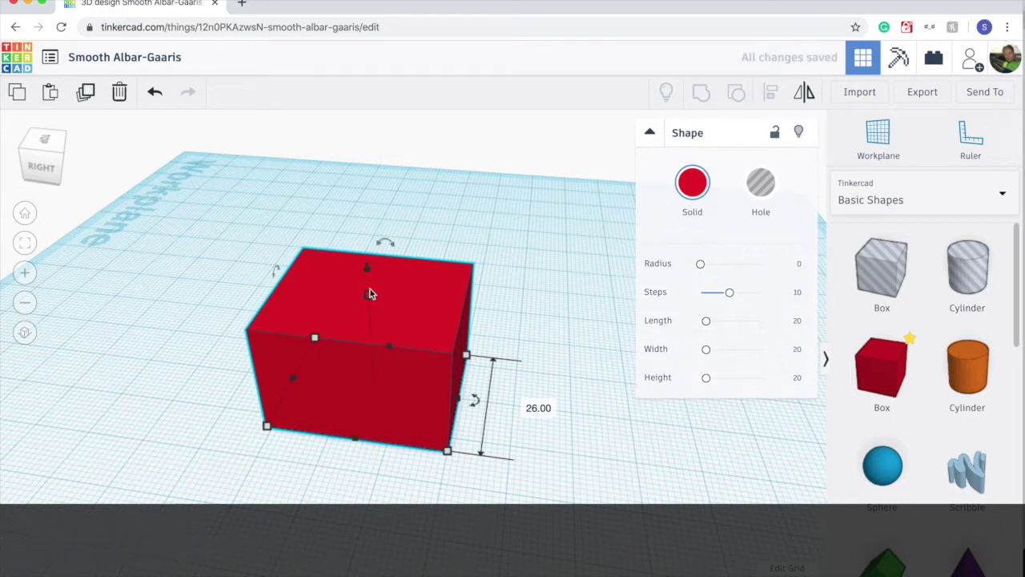
pyautogui.moveTo(369, 293); pyautogui.dragTo(364, 258)
pyautogui.moveTo(381, 210)
pyautogui.mouseDown()
pyautogui.moveTo(443, 227)
pyautogui.moveTo(395, 220)
pyautogui.mouseUp()
pyautogui.click(573, 374)
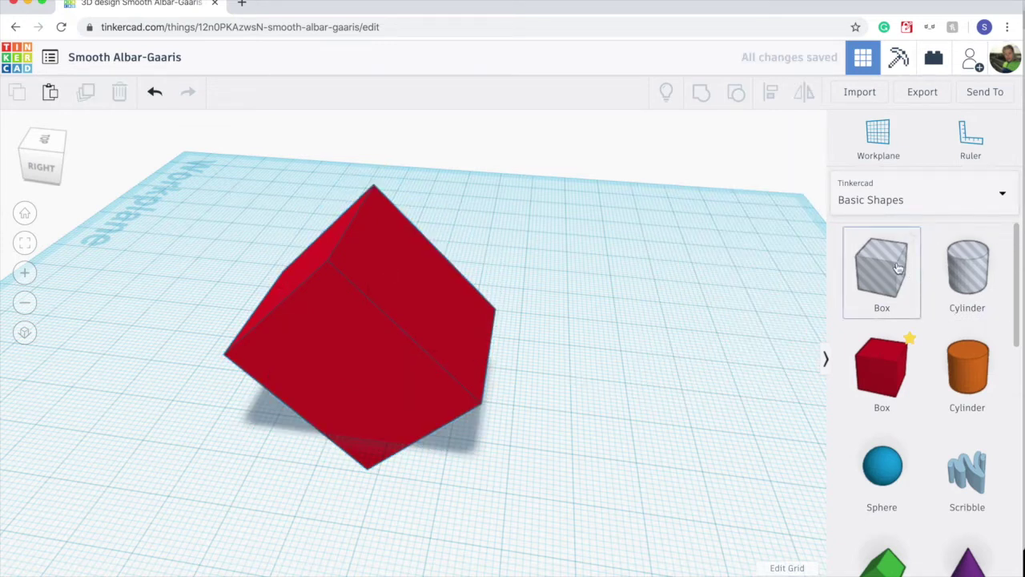
# Step: Drop a cylinder hole overlapping the corner of the red box
pyautogui.click(968, 268)
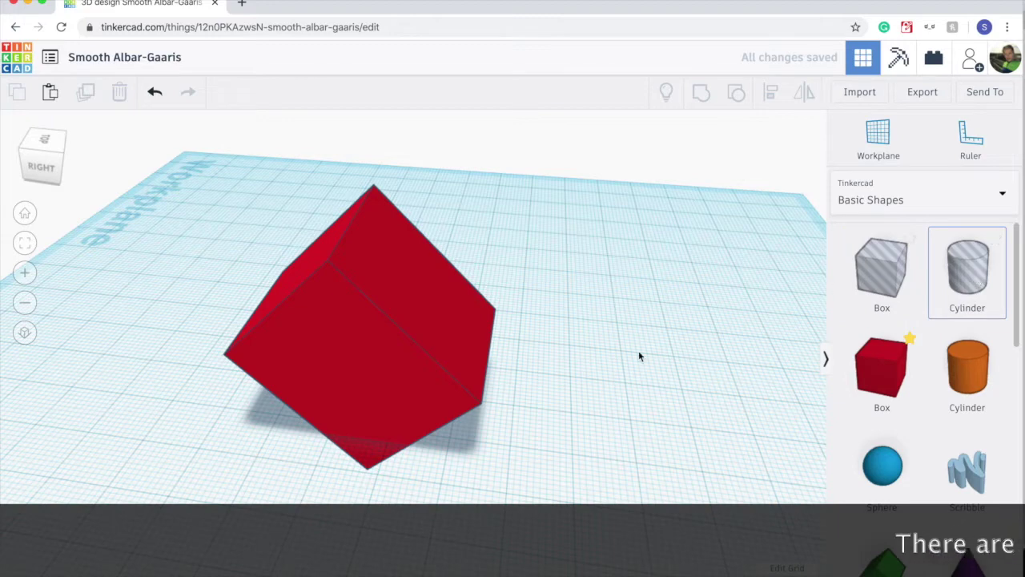
pyautogui.click(469, 445)
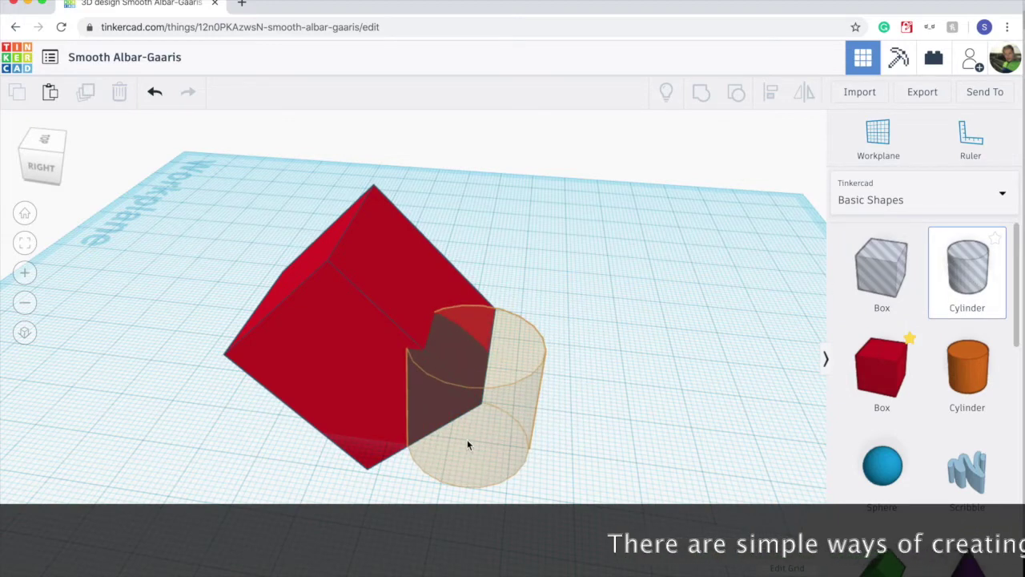
pyautogui.click(603, 389)
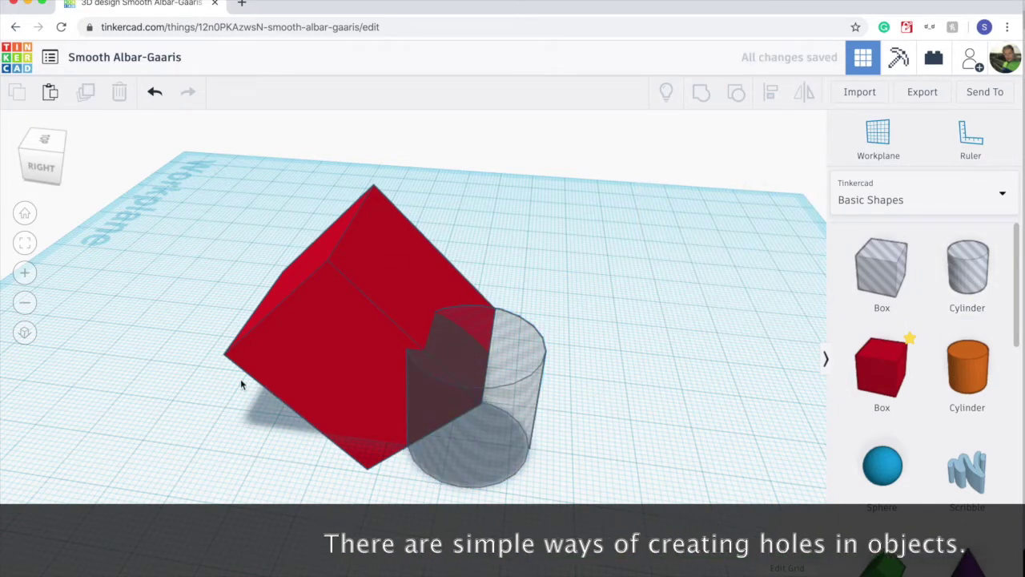
# Step: Group the box with the cylinder hole to carve the curved notch
pyautogui.moveTo(126, 203)
pyautogui.mouseDown()
pyautogui.moveTo(577, 425)
pyautogui.moveTo(644, 487)
pyautogui.mouseUp()
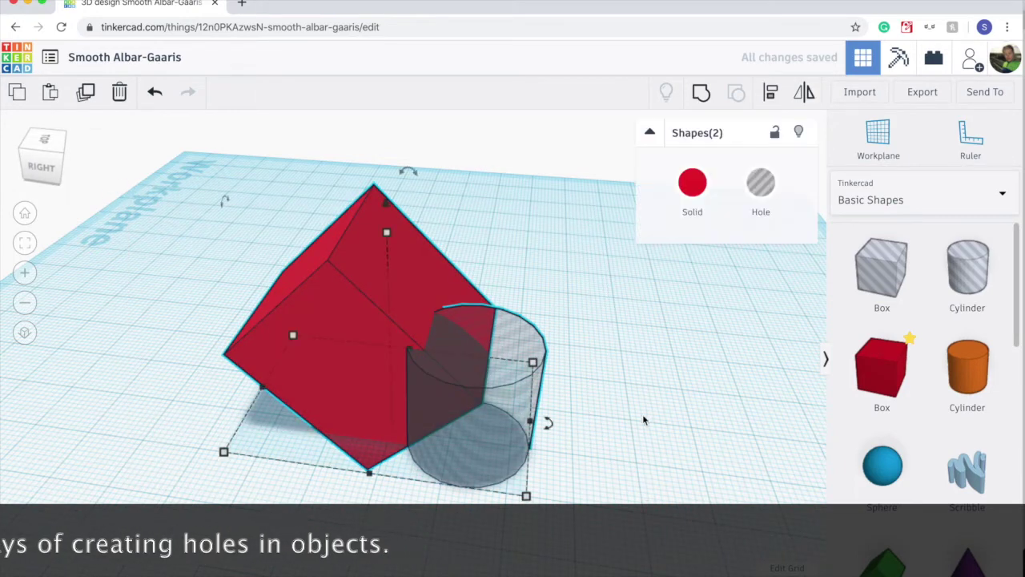
pyautogui.click(647, 370)
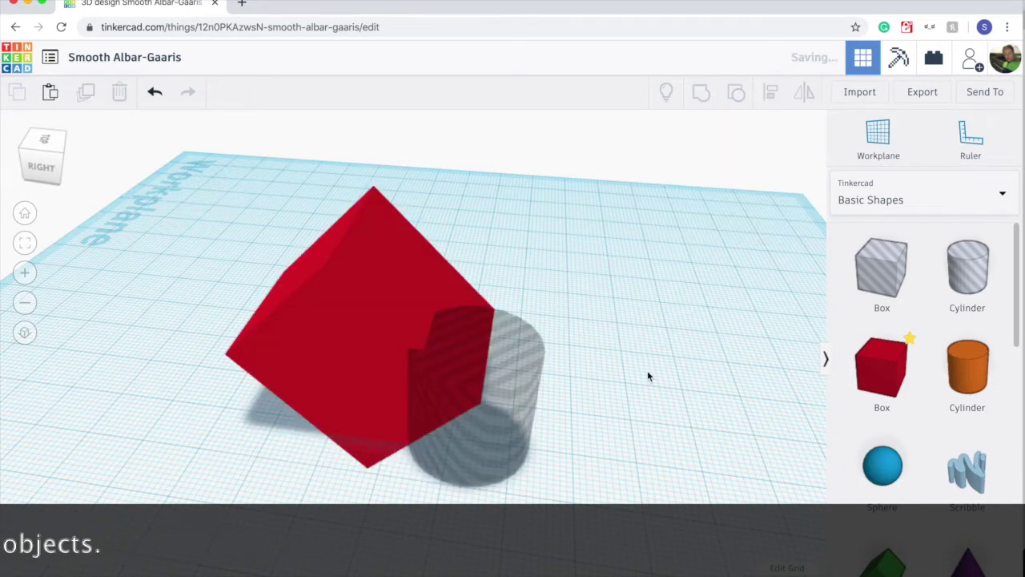
pyautogui.click(650, 411)
pyautogui.moveTo(540, 337)
pyautogui.mouseDown(button='right')
pyautogui.moveTo(464, 300)
pyautogui.moveTo(591, 377)
pyautogui.moveTo(658, 386)
pyautogui.mouseUp(button='right')
pyautogui.scroll(2, 465, 300)
pyautogui.scroll(3, 464, 299)
pyautogui.scroll(-2, 657, 386)
pyautogui.scroll(-1, 643, 377)
pyautogui.scroll(-2, 643, 377)
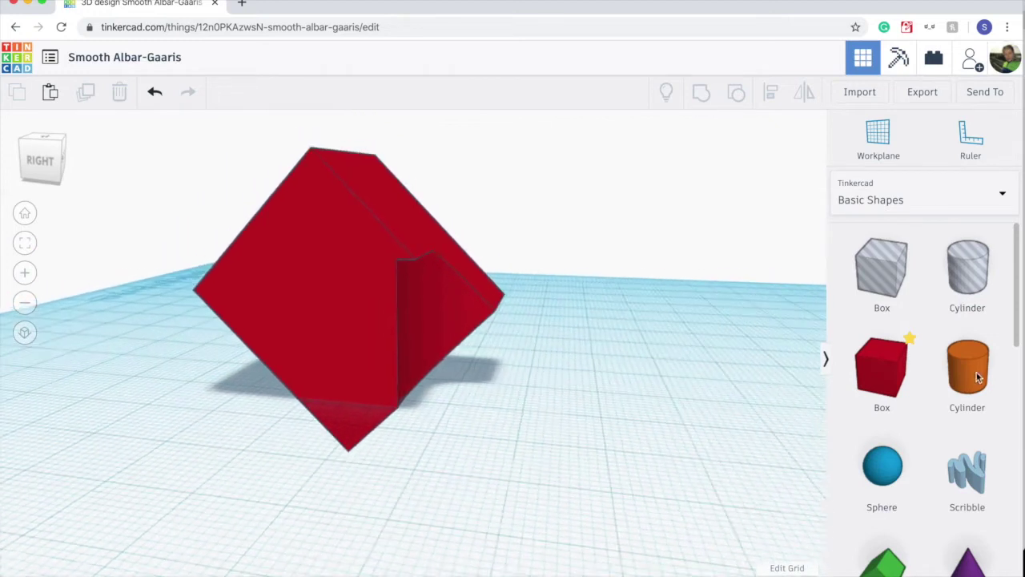
# Step: Add a second red box beside the notched box and bevel it with radius 9.31 and 1 step
pyautogui.click(882, 369)
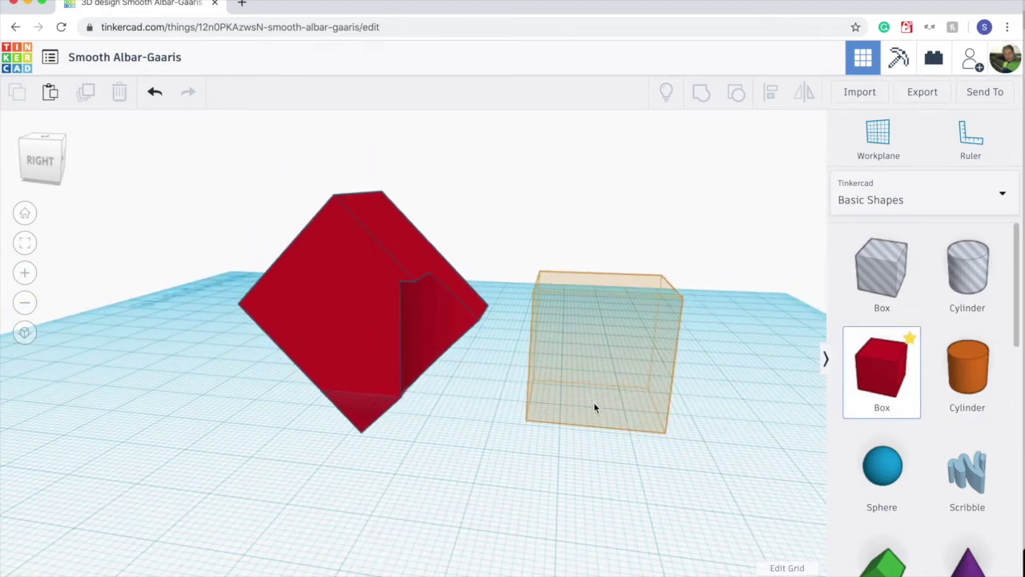
pyautogui.click(604, 378)
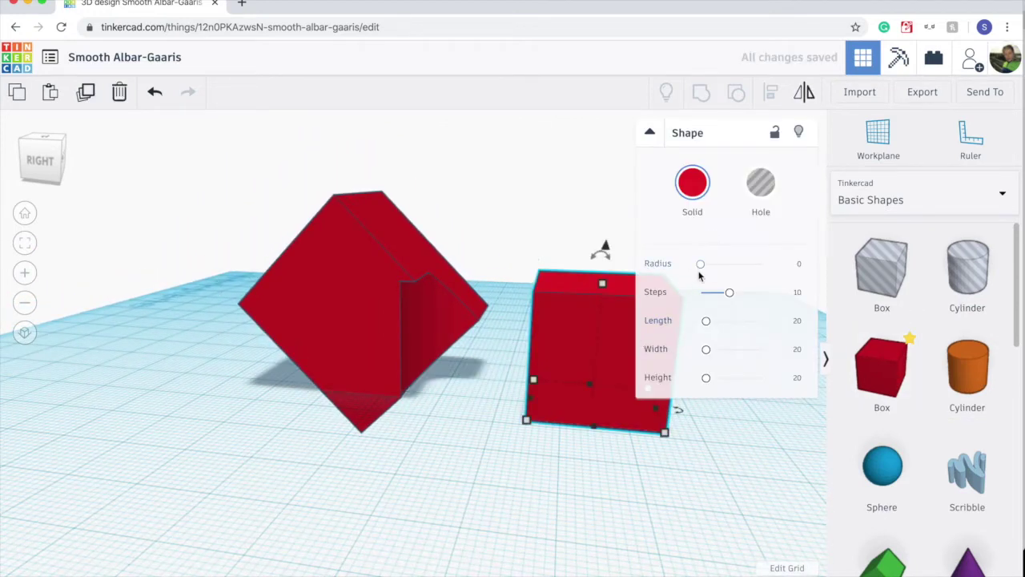
pyautogui.moveTo(700, 265); pyautogui.dragTo(762, 265)
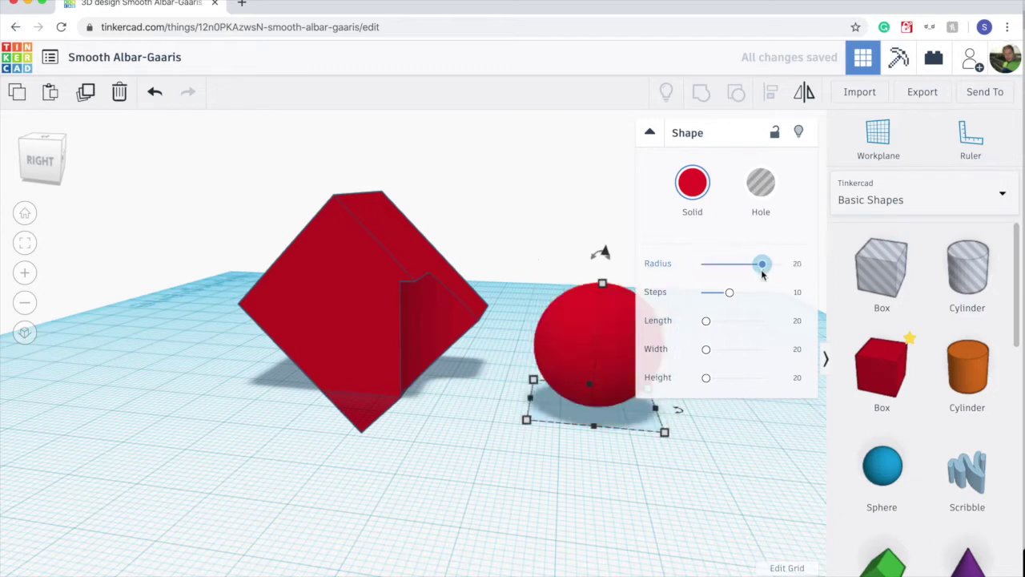
pyautogui.moveTo(761, 265)
pyautogui.mouseDown()
pyautogui.moveTo(728, 264)
pyautogui.moveTo(821, 298)
pyautogui.moveTo(700, 293)
pyautogui.mouseUp()
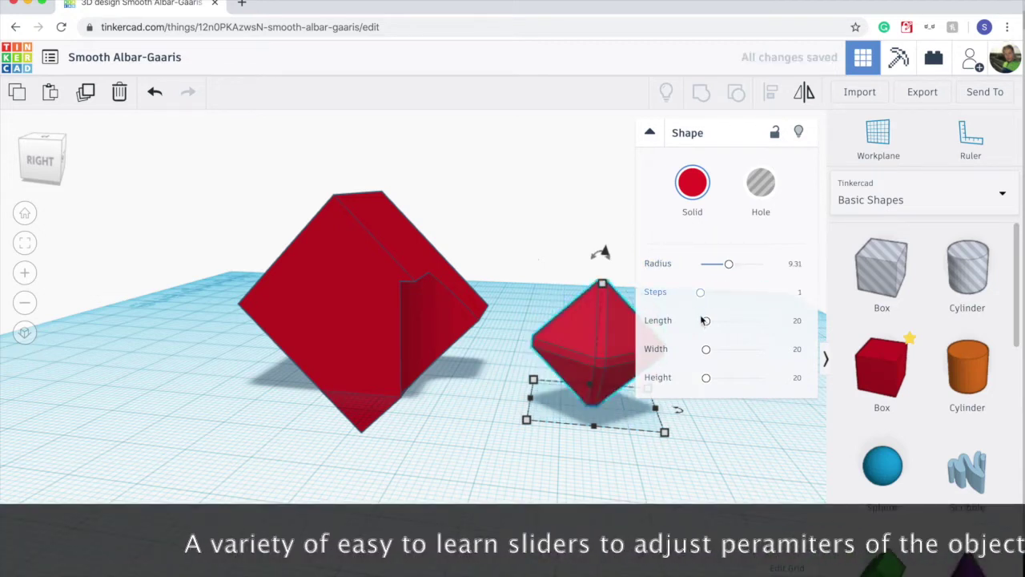
# Step: Stretch the beveled box into a bar 97.75 long
pyautogui.moveTo(707, 328)
pyautogui.mouseDown()
pyautogui.moveTo(753, 327)
pyautogui.moveTo(730, 327)
pyautogui.mouseUp()
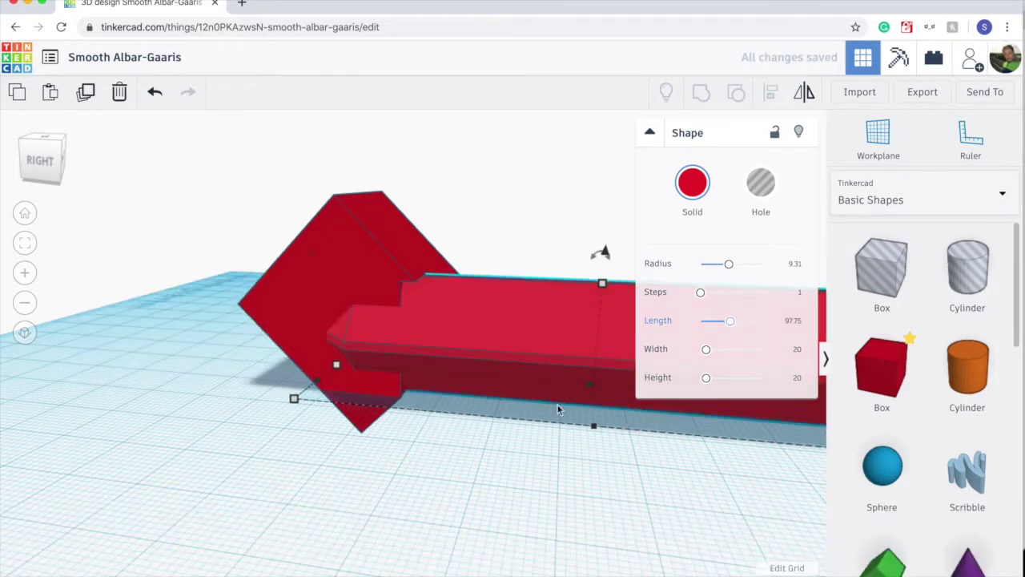
pyautogui.click(639, 462)
pyautogui.scroll(-5, 636, 462)
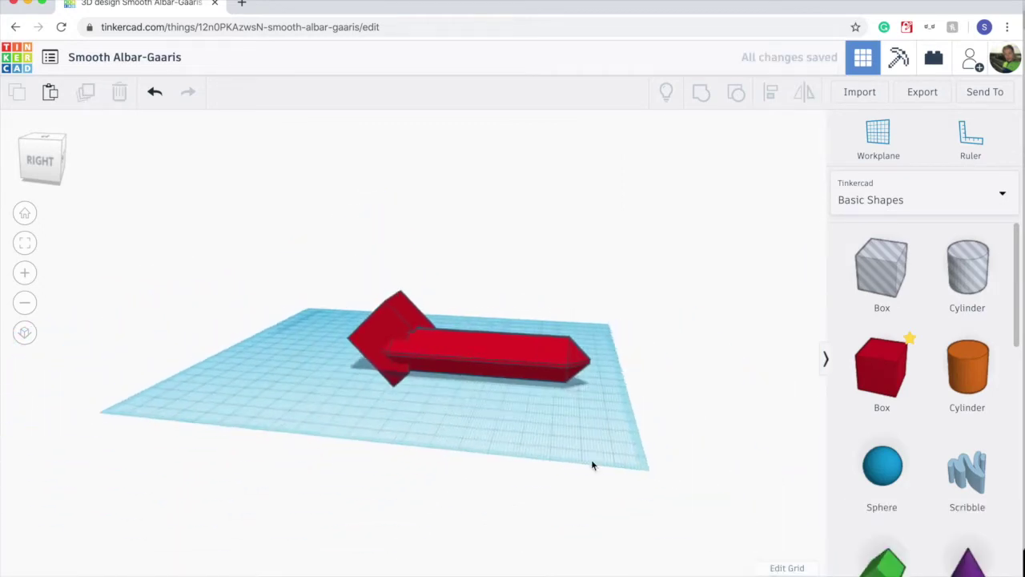
pyautogui.moveTo(432, 458)
pyautogui.mouseDown(button='right')
pyautogui.moveTo(502, 513)
pyautogui.moveTo(559, 470)
pyautogui.moveTo(487, 472)
pyautogui.moveTo(771, 398)
pyautogui.mouseUp(button='right')
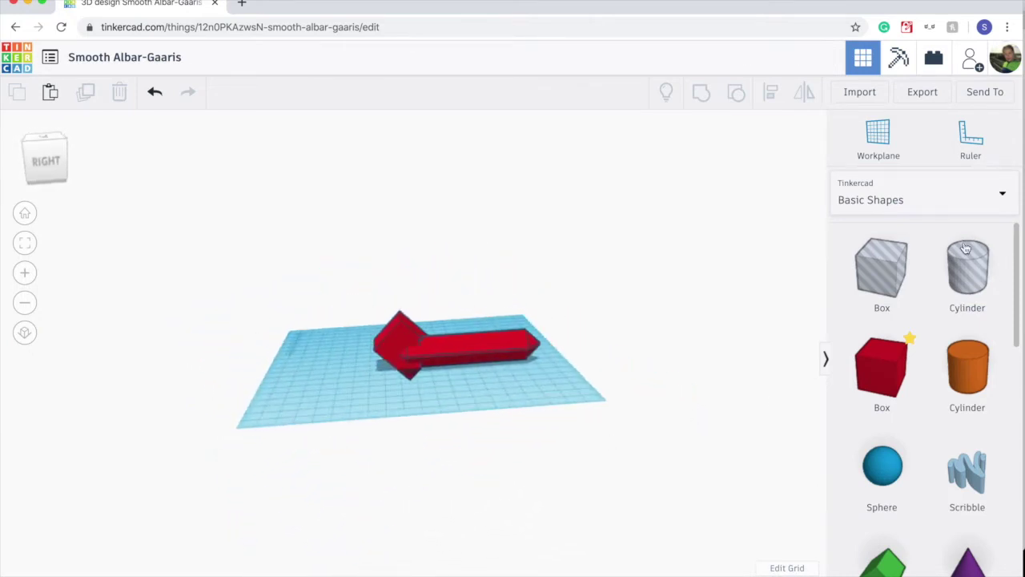
pyautogui.click(942, 205)
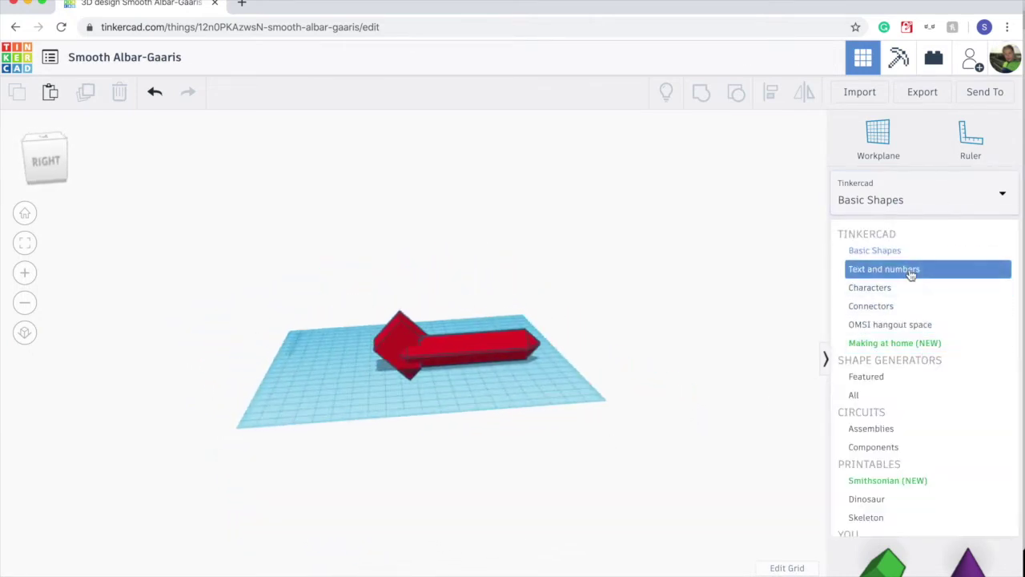
# Step: Place a green Fidget Spinner from the Featured shape generators in front of the red shapes
pyautogui.click(923, 376)
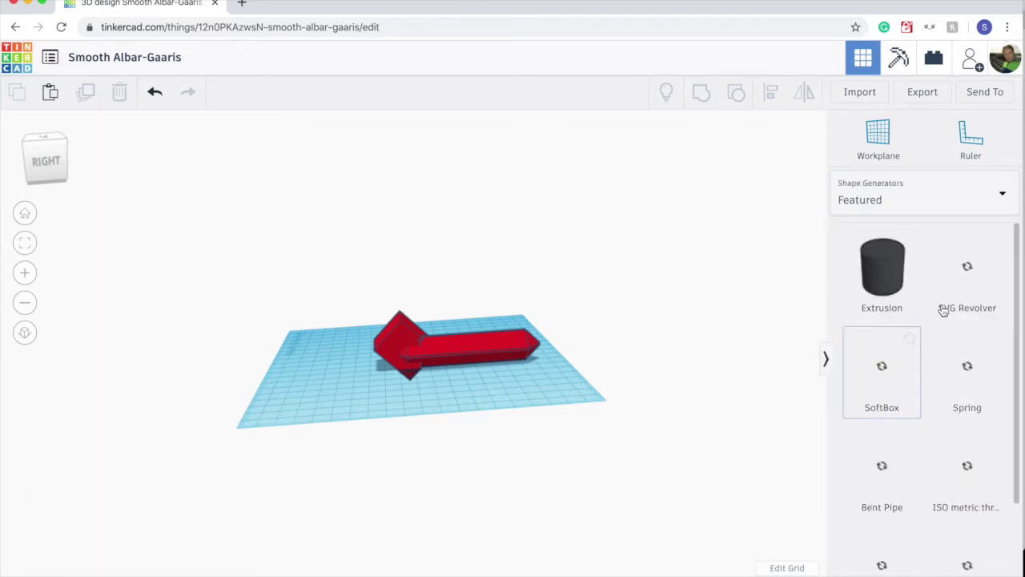
pyautogui.scroll(-2, 925, 380)
pyautogui.scroll(-1, 929, 392)
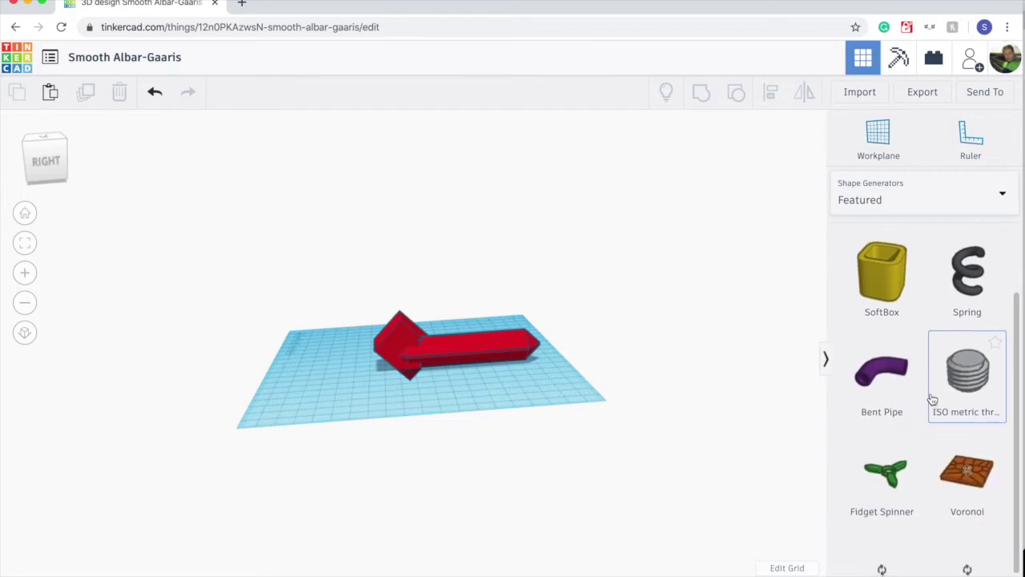
pyautogui.scroll(-1, 932, 401)
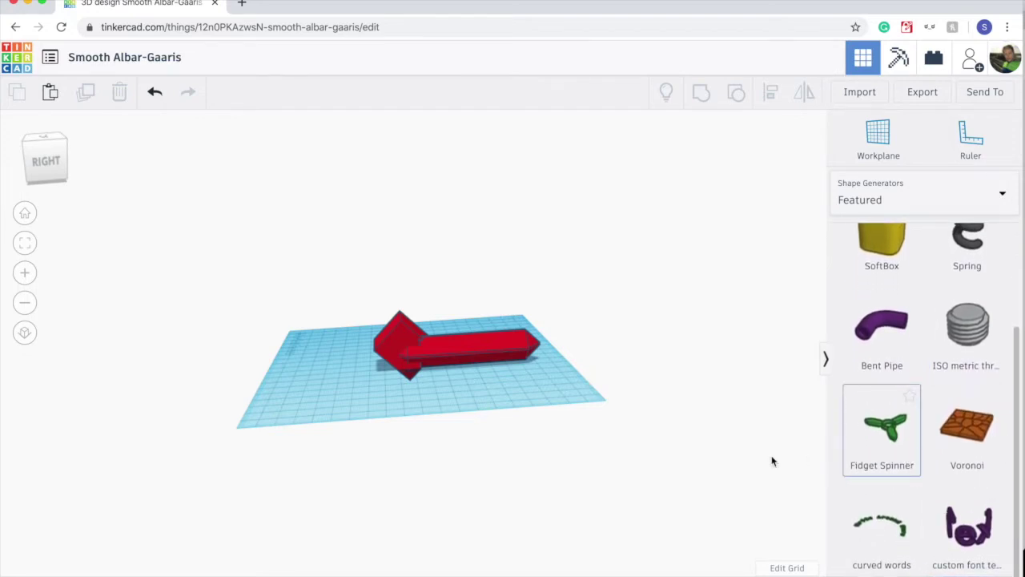
pyautogui.moveTo(773, 460)
pyautogui.mouseDown()
pyautogui.moveTo(468, 416)
pyautogui.moveTo(491, 406)
pyautogui.mouseUp()
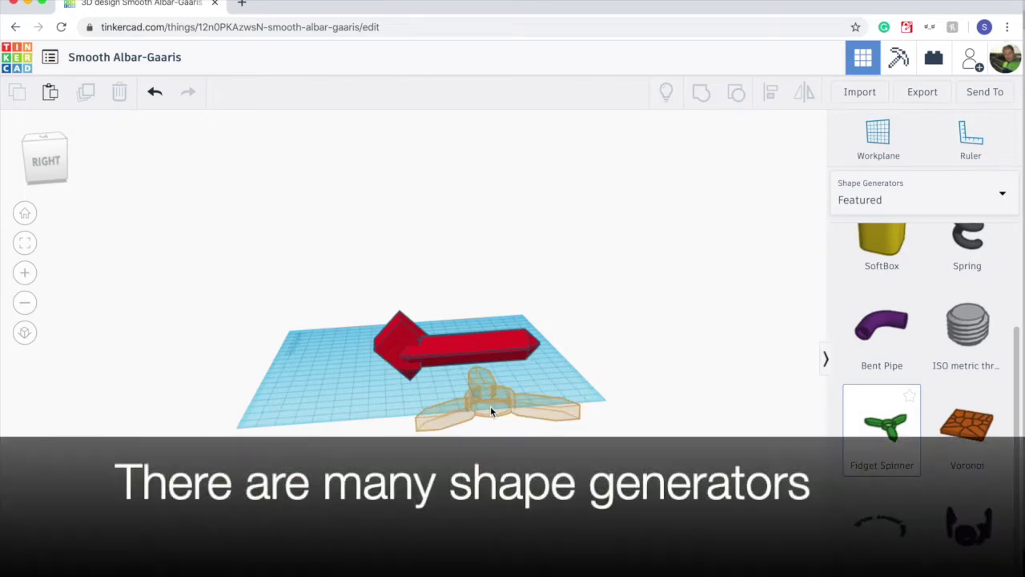
pyautogui.scroll(2, 481, 481)
pyautogui.scroll(4, 438, 471)
pyautogui.scroll(-2, 438, 471)
pyautogui.scroll(-2, 399, 449)
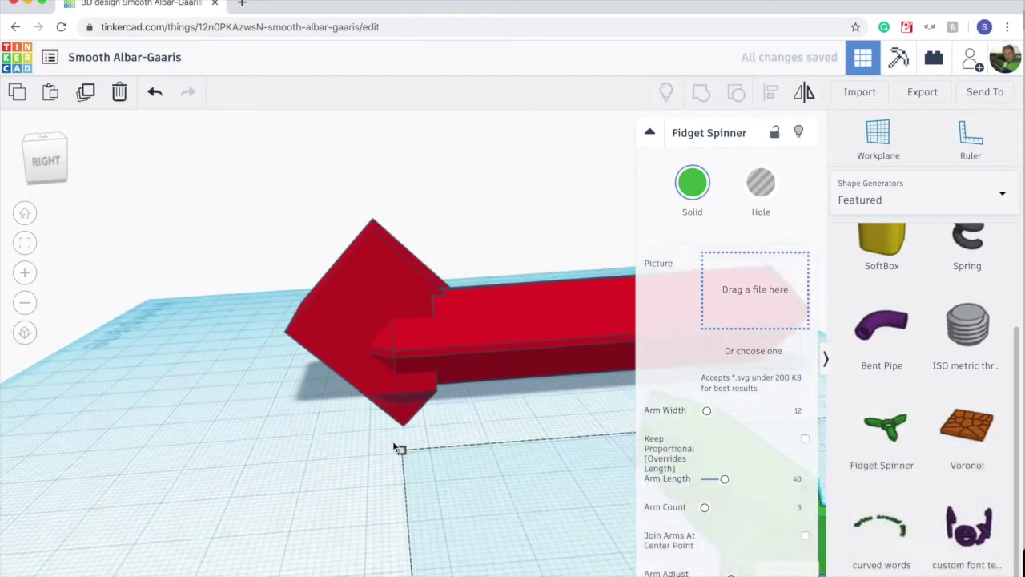
pyautogui.scroll(-2, 392, 440)
pyautogui.scroll(-2, 392, 441)
pyautogui.scroll(-2, 368, 452)
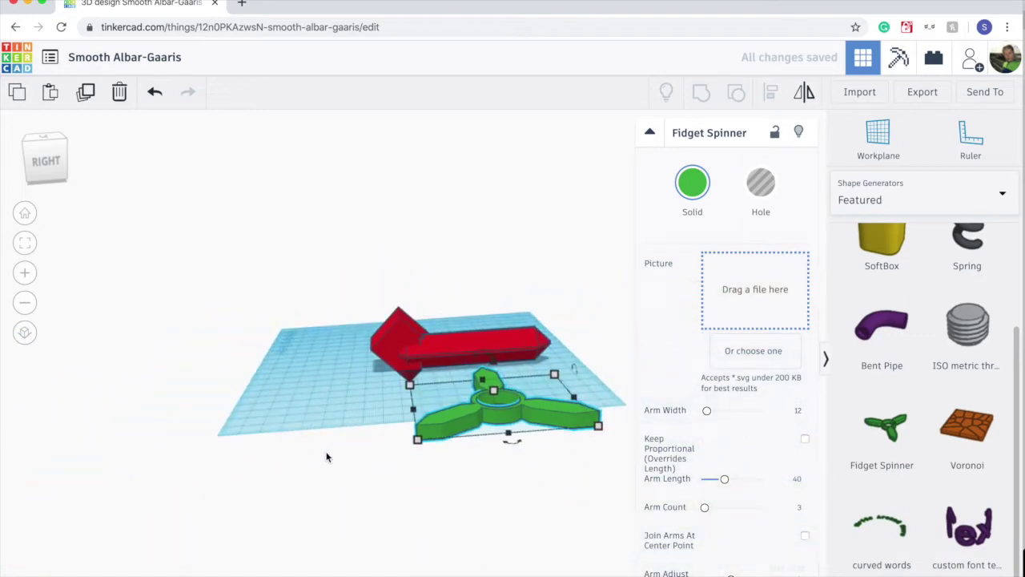
pyautogui.click(326, 456)
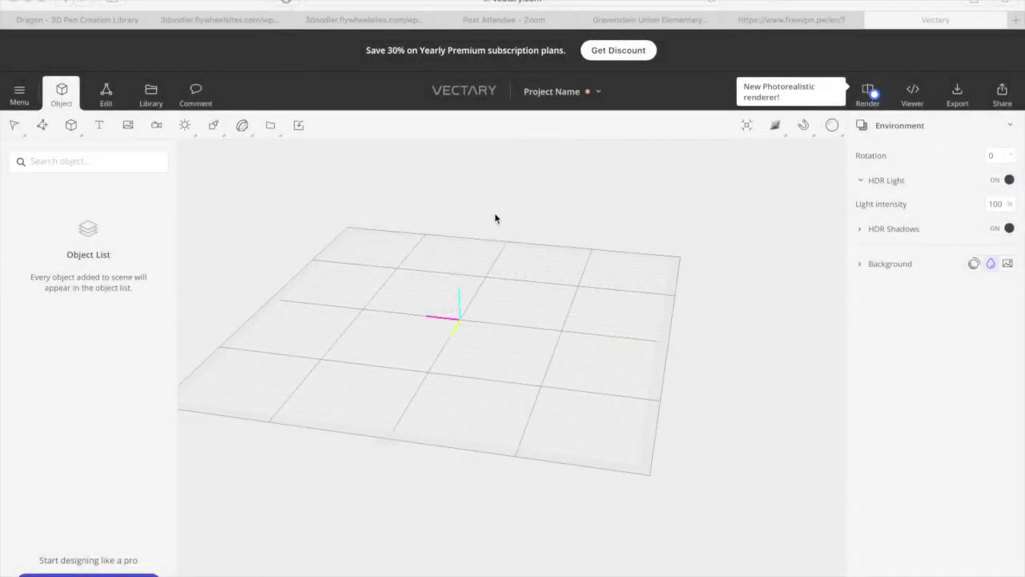
# Step: Drag a Box from Vectary's Primitives onto the centre of the grid
pyautogui.moveTo(479, 330)
pyautogui.mouseDown()
pyautogui.moveTo(558, 338)
pyautogui.moveTo(496, 318)
pyautogui.mouseUp()
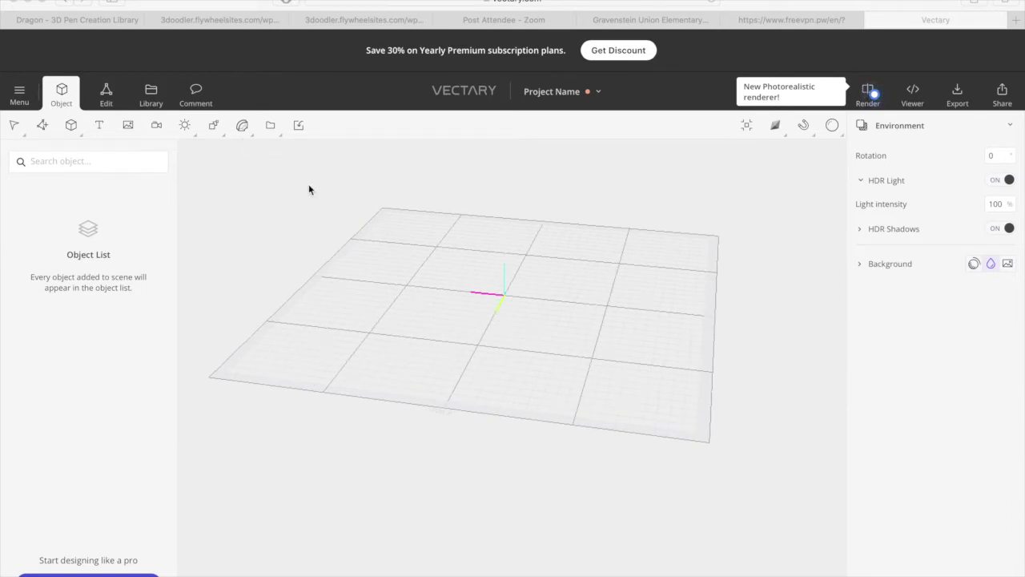
pyautogui.moveTo(471, 352)
pyautogui.mouseDown()
pyautogui.moveTo(533, 350)
pyautogui.moveTo(499, 343)
pyautogui.moveTo(516, 352)
pyautogui.moveTo(508, 345)
pyautogui.mouseUp()
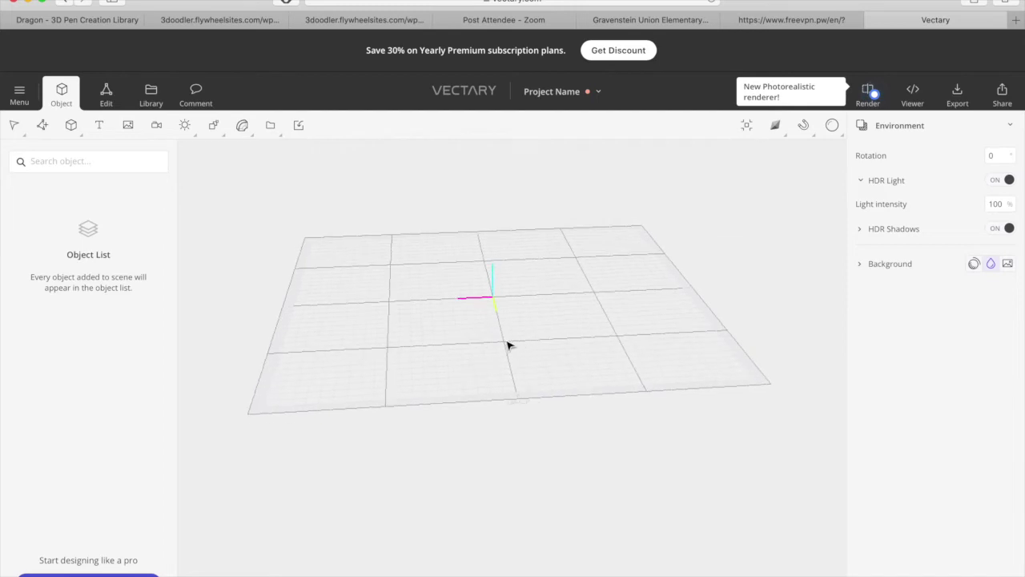
pyautogui.click(71, 126)
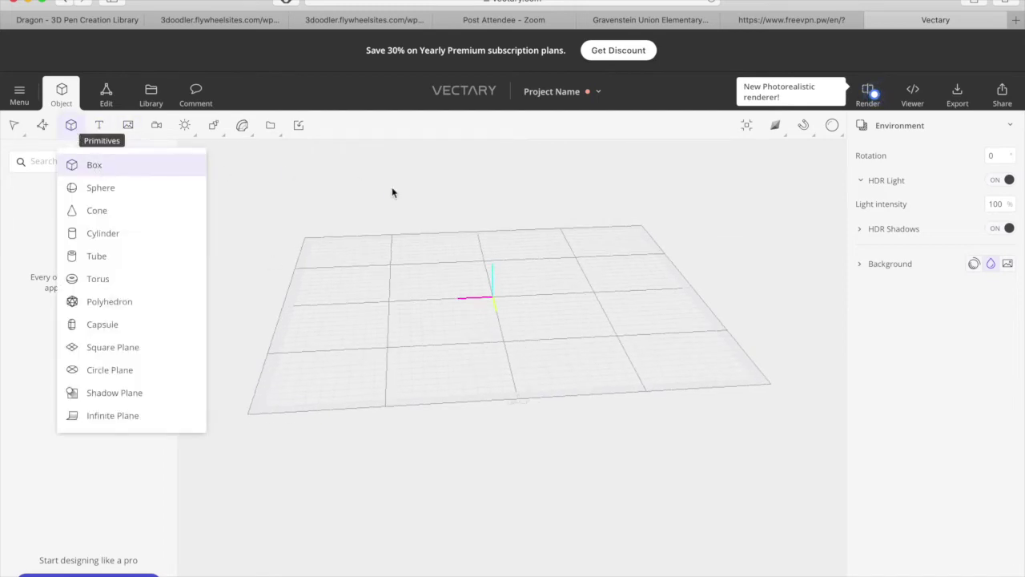
pyautogui.moveTo(391, 192); pyautogui.dragTo(452, 261)
pyautogui.moveTo(100, 167); pyautogui.dragTo(438, 286)
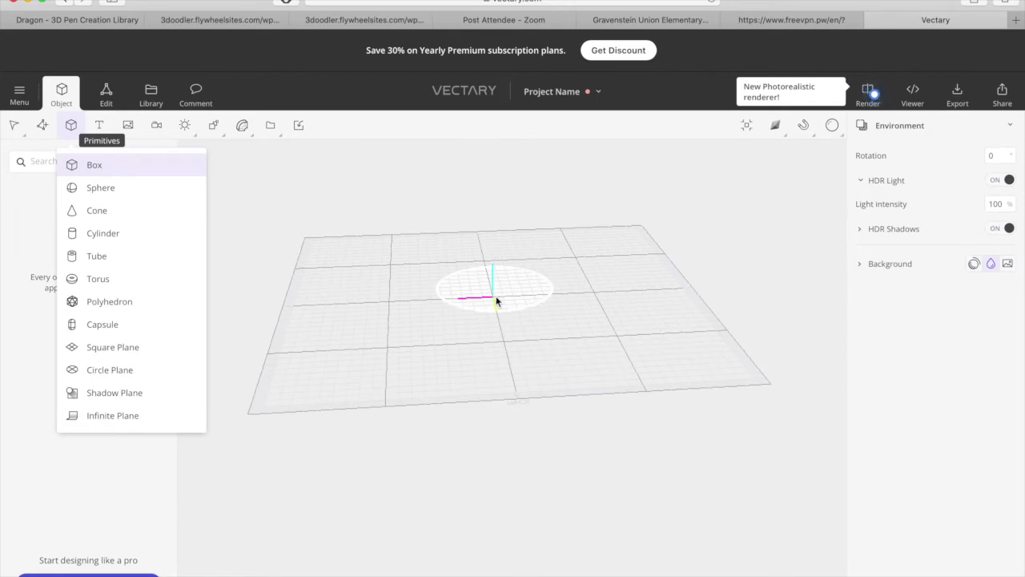
pyautogui.moveTo(496, 301); pyautogui.dragTo(496, 300)
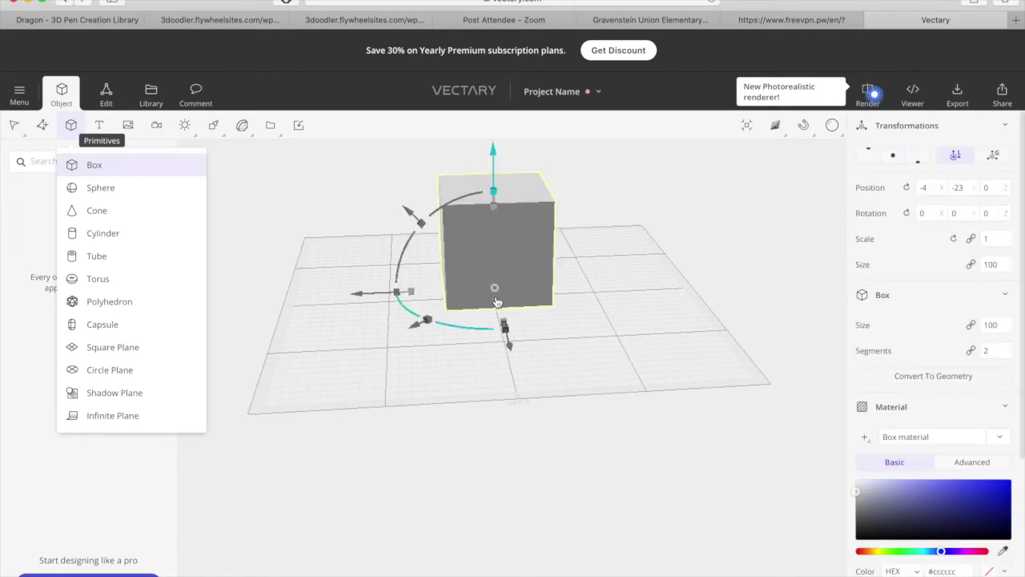
pyautogui.click(626, 325)
# Step: Delete the duplicate Box 1 so only one box remains
pyautogui.moveTo(625, 324)
pyautogui.mouseDown()
pyautogui.moveTo(549, 328)
pyautogui.moveTo(517, 344)
pyautogui.mouseUp()
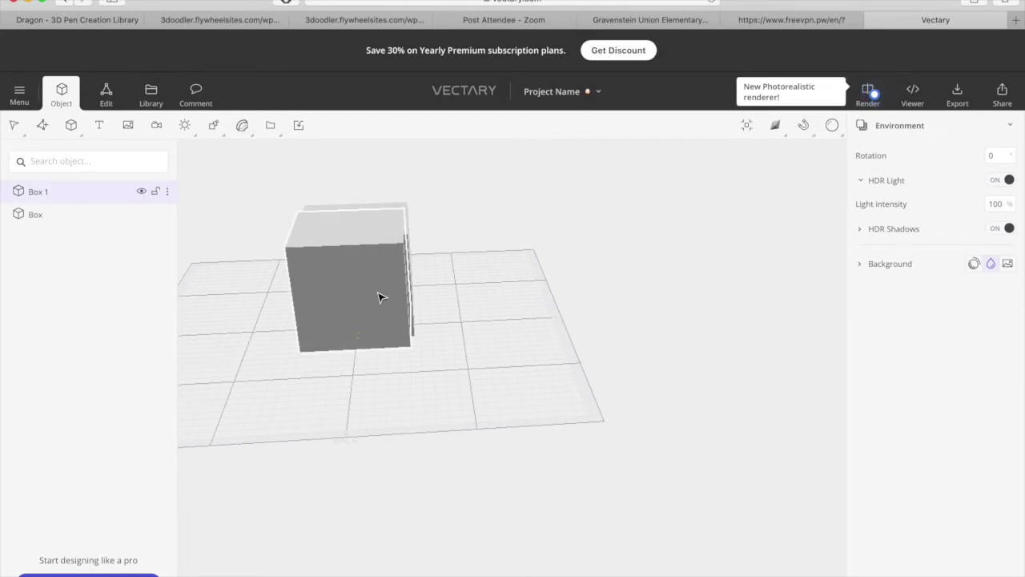
pyautogui.click(381, 297)
pyautogui.press('Delete')
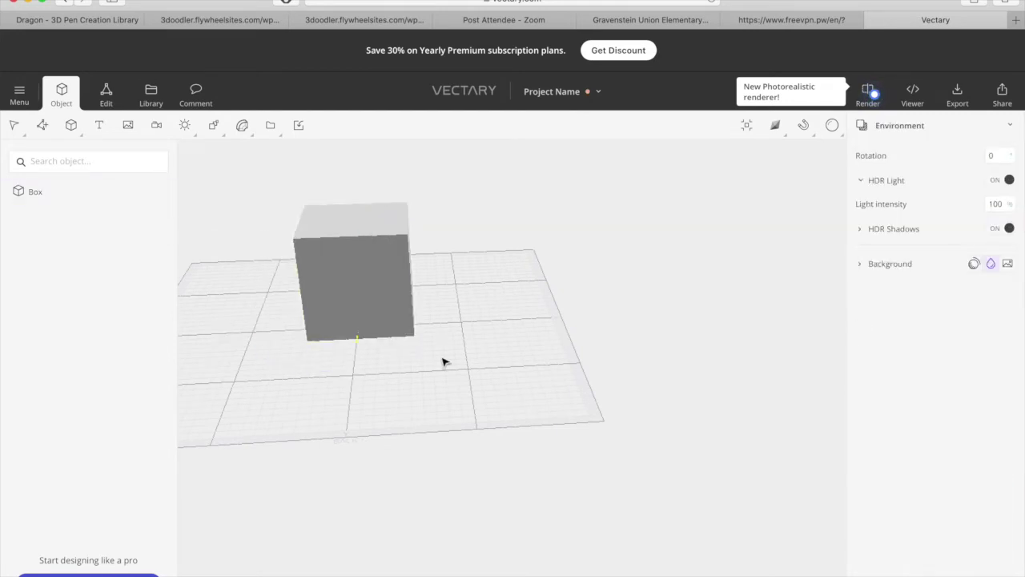
# Step: Apply a Bend and three Twist deformers to the box
pyautogui.scroll(2, 445, 362)
pyautogui.moveTo(444, 360)
pyautogui.mouseDown()
pyautogui.moveTo(622, 361)
pyautogui.moveTo(618, 384)
pyautogui.moveTo(633, 409)
pyautogui.mouseUp()
pyautogui.click(590, 337)
pyautogui.moveTo(242, 125)
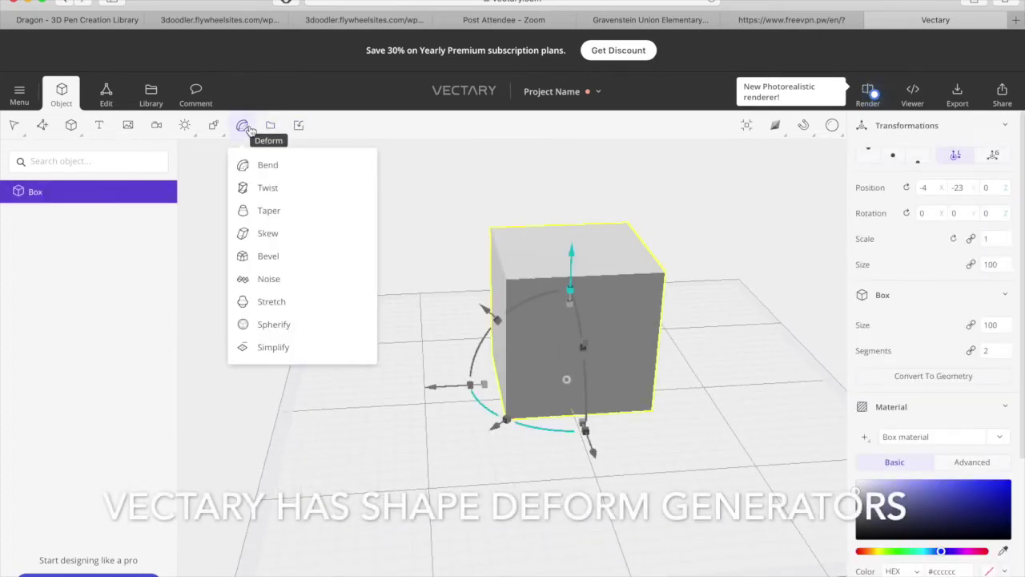
pyautogui.click(268, 164)
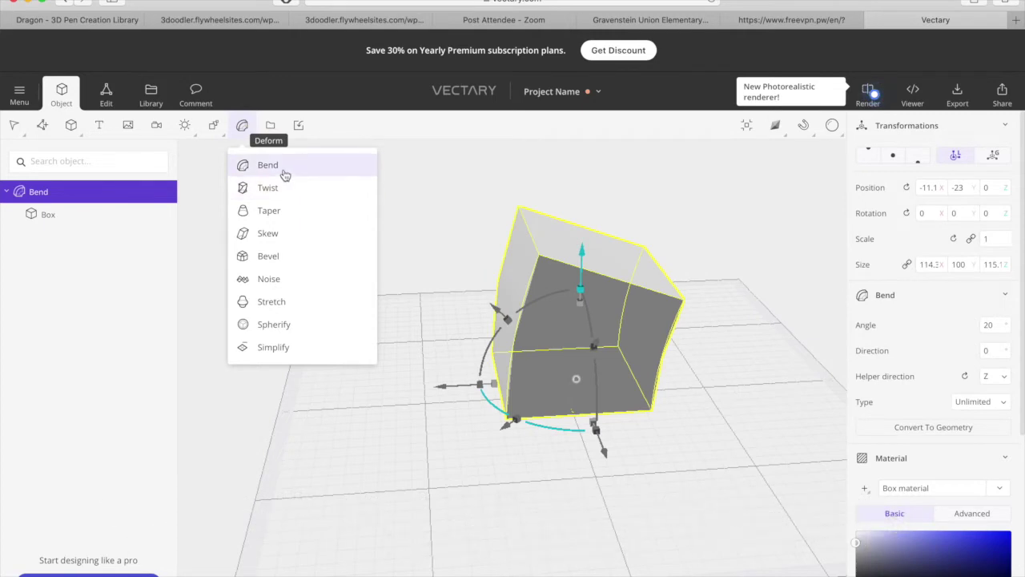
pyautogui.click(267, 188)
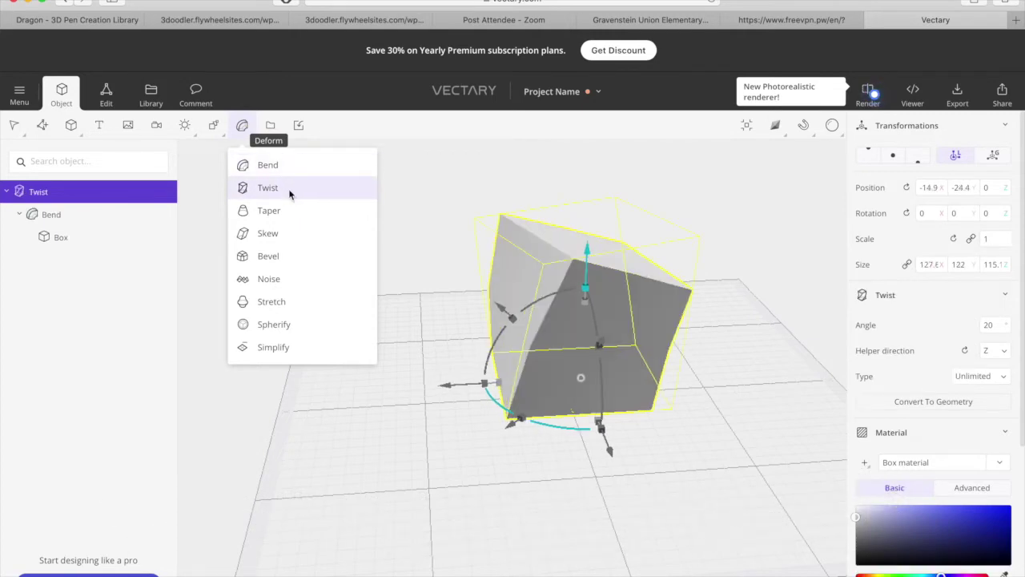
pyautogui.click(268, 187)
pyautogui.click(289, 188)
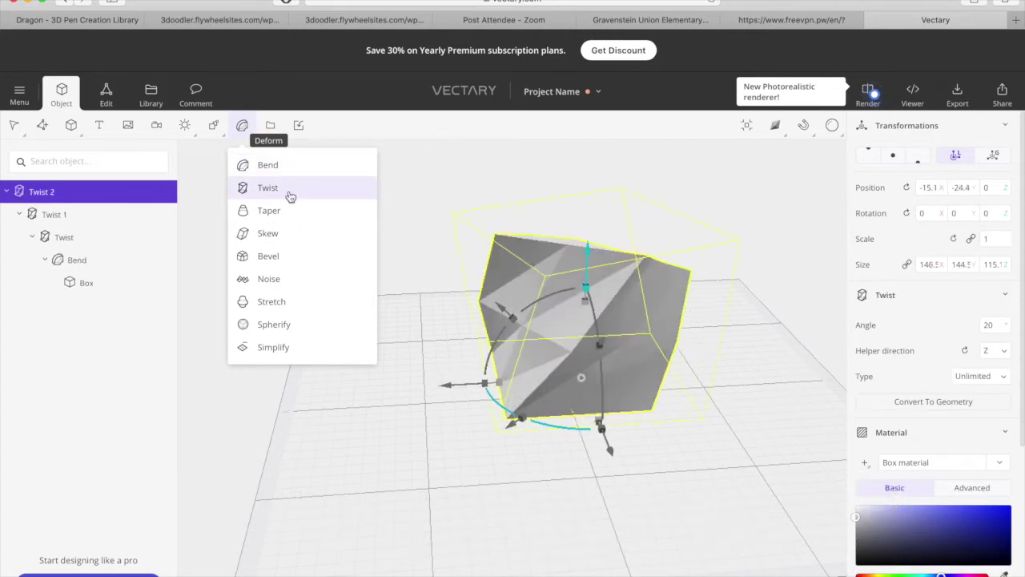
# Step: Add Taper, Bevel and Noise deformers and bring up the Stretch settings at factor -20
pyautogui.click(290, 210)
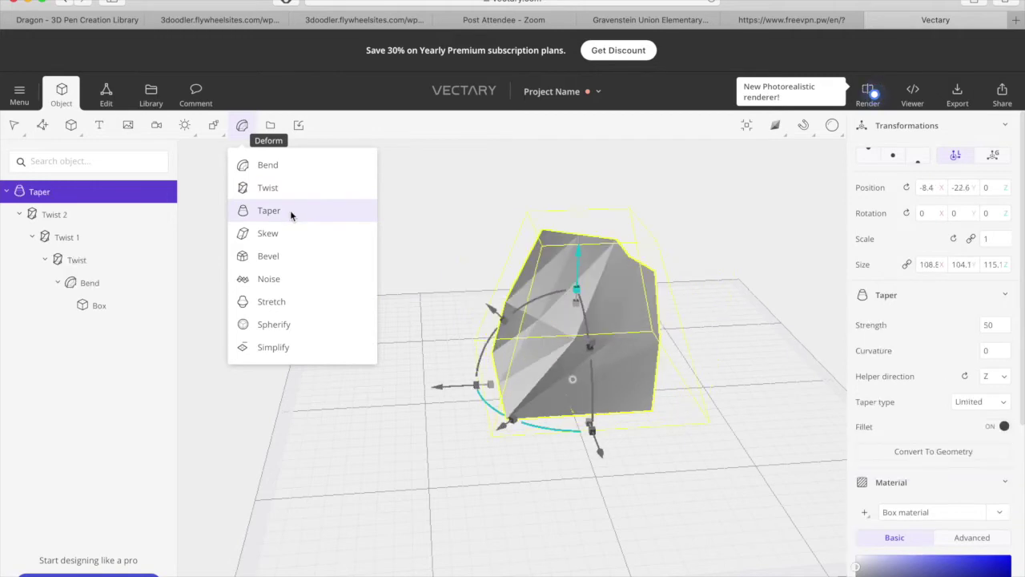
pyautogui.click(305, 264)
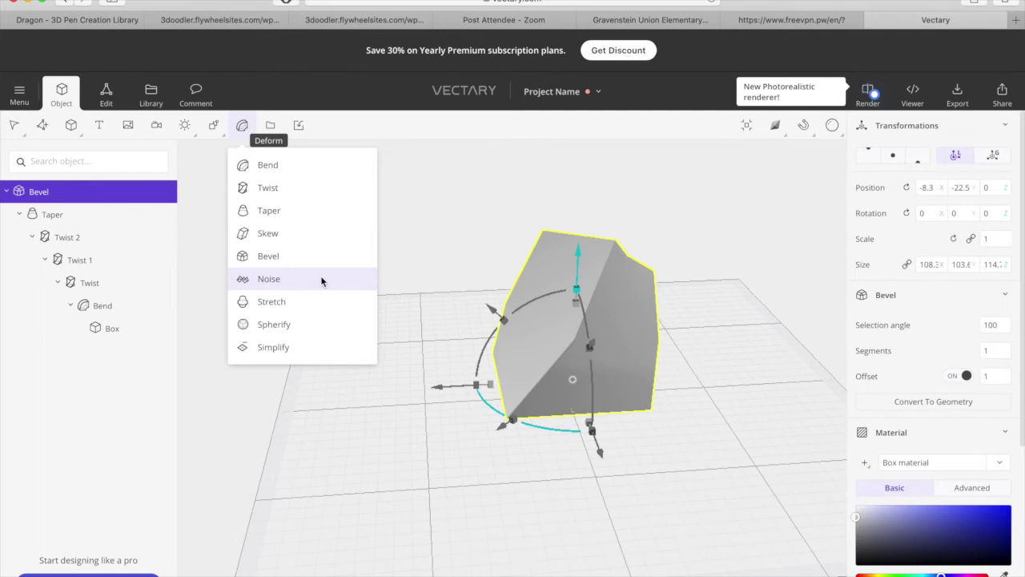
pyautogui.click(321, 281)
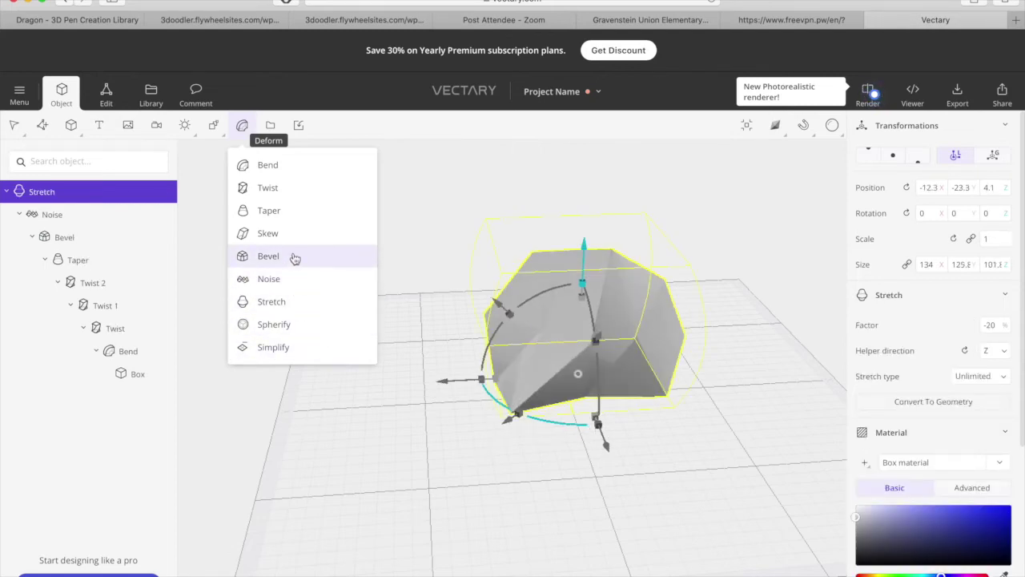
pyautogui.click(616, 522)
pyautogui.moveTo(648, 484)
pyautogui.mouseDown(button='right')
pyautogui.moveTo(485, 478)
pyautogui.moveTo(517, 478)
pyautogui.moveTo(508, 360)
pyautogui.mouseUp(button='right')
pyautogui.click(470, 326)
pyautogui.click(470, 326)
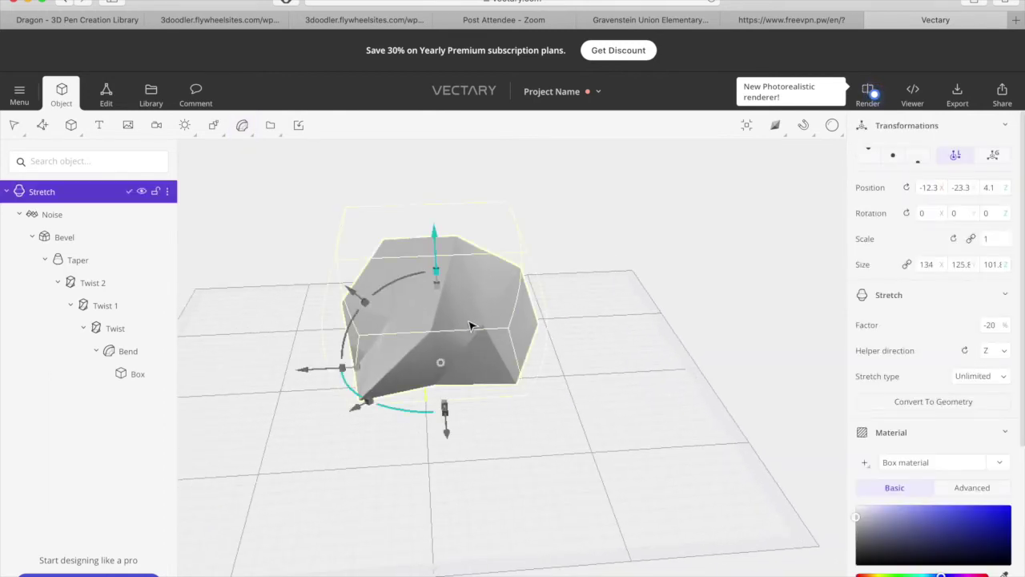
pyautogui.click(110, 104)
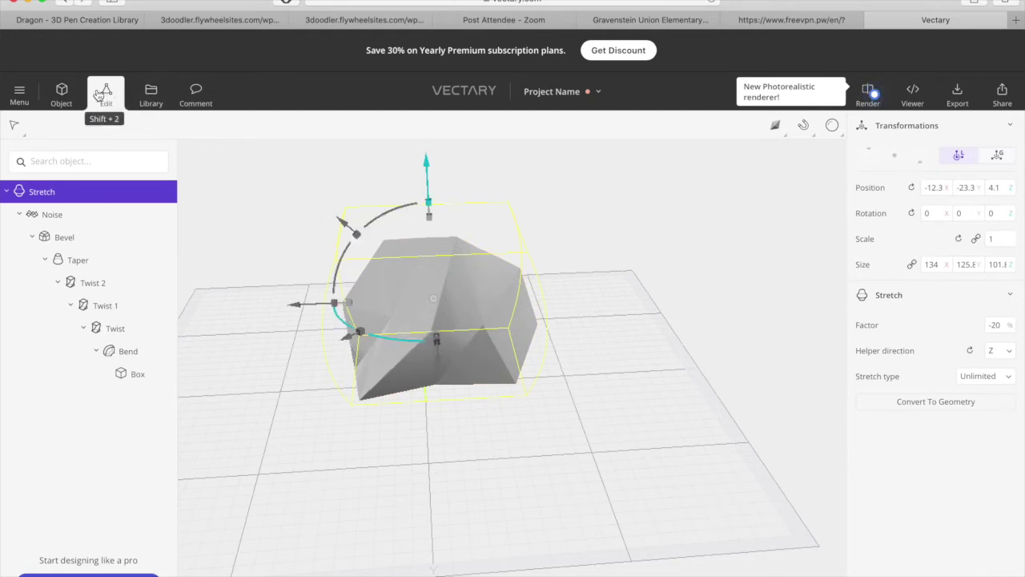
pyautogui.click(80, 96)
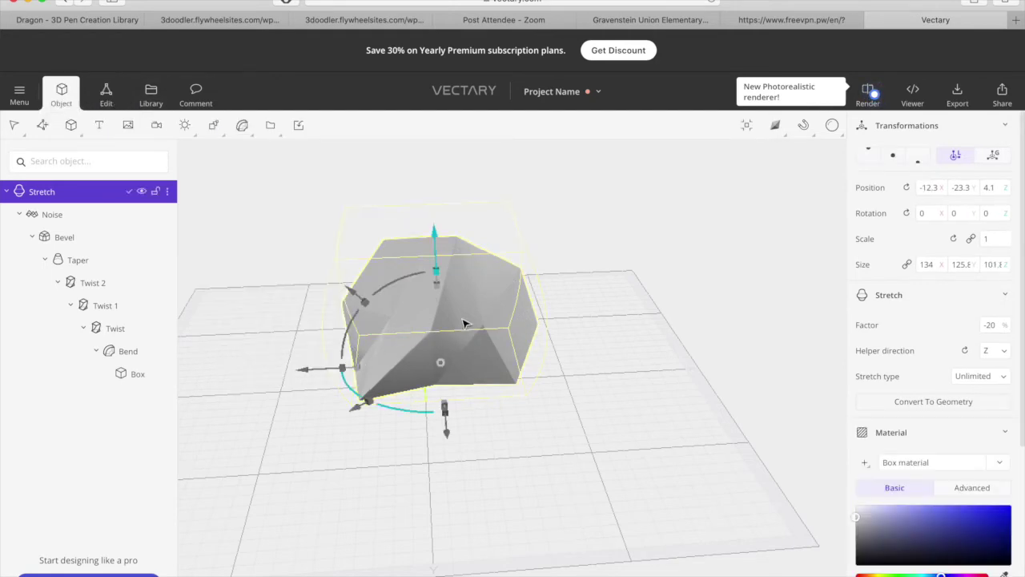
pyautogui.click(440, 365)
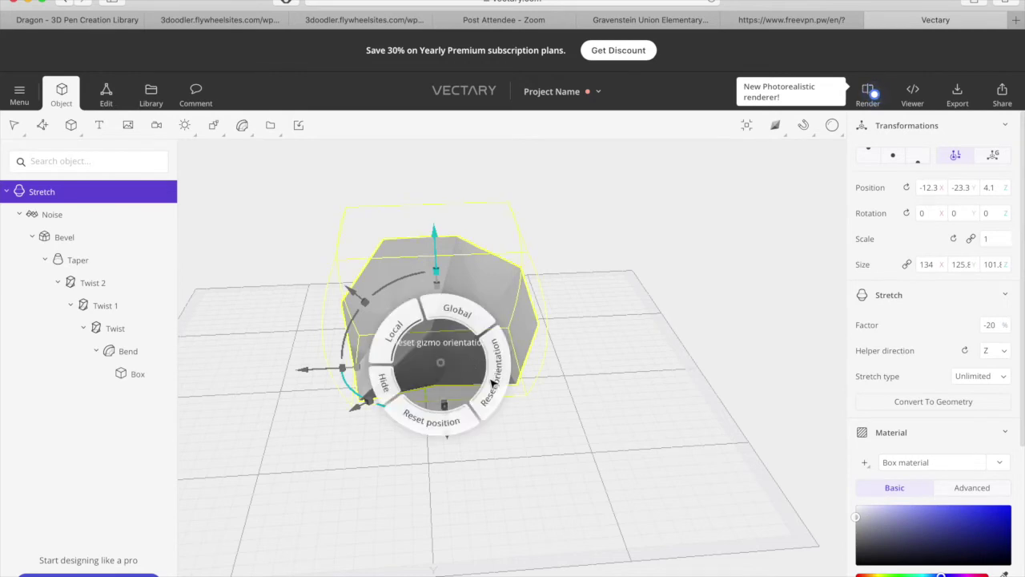
pyautogui.click(390, 338)
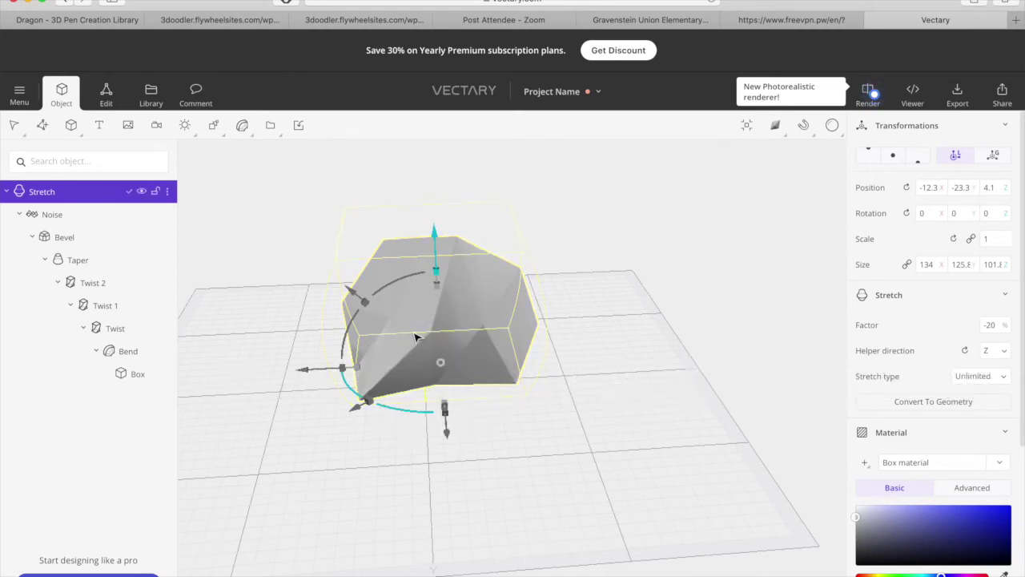
pyautogui.moveTo(416, 338); pyautogui.dragTo(454, 348)
pyautogui.click(616, 430)
pyautogui.moveTo(617, 430)
pyautogui.mouseDown()
pyautogui.moveTo(440, 425)
pyautogui.moveTo(594, 430)
pyautogui.moveTo(838, 392)
pyautogui.mouseUp()
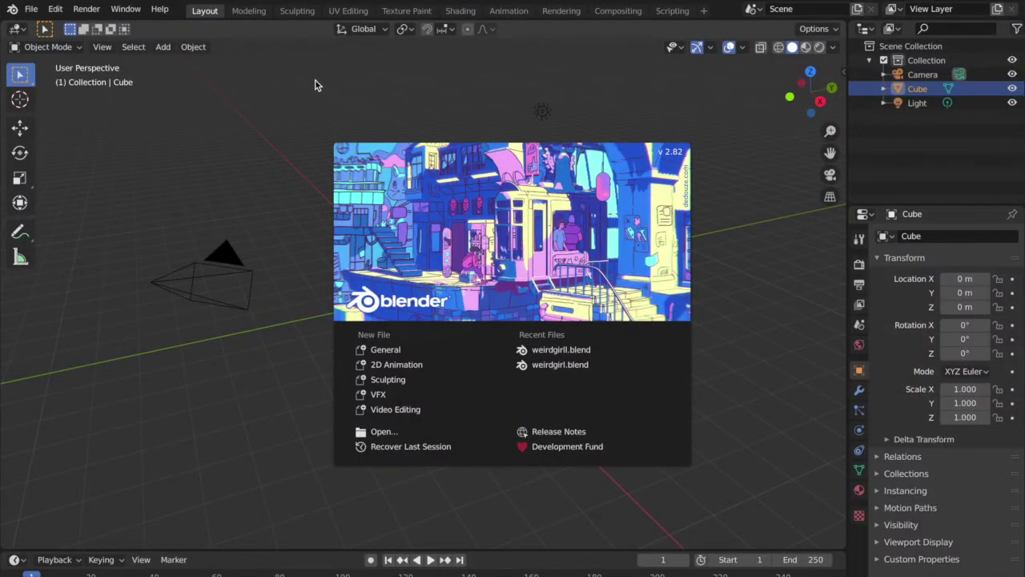
# Step: Close Blender's splash screen and put the default Cube in Edit Mode with face selection
pyautogui.click(723, 179)
pyautogui.rightClick(723, 177)
pyautogui.moveTo(615, 172); pyautogui.dragTo(614, 170, button='middle')
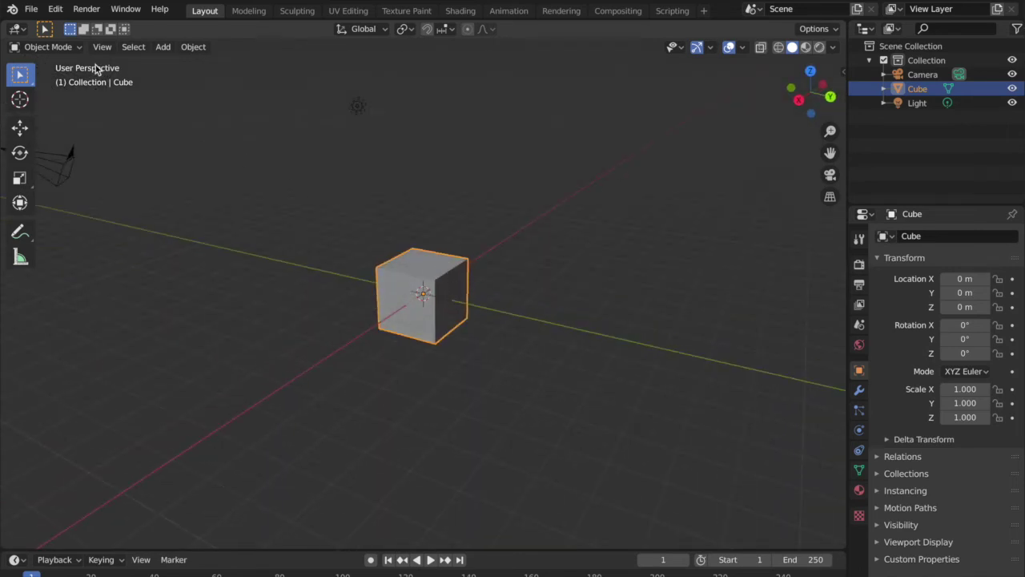
pyautogui.click(74, 48)
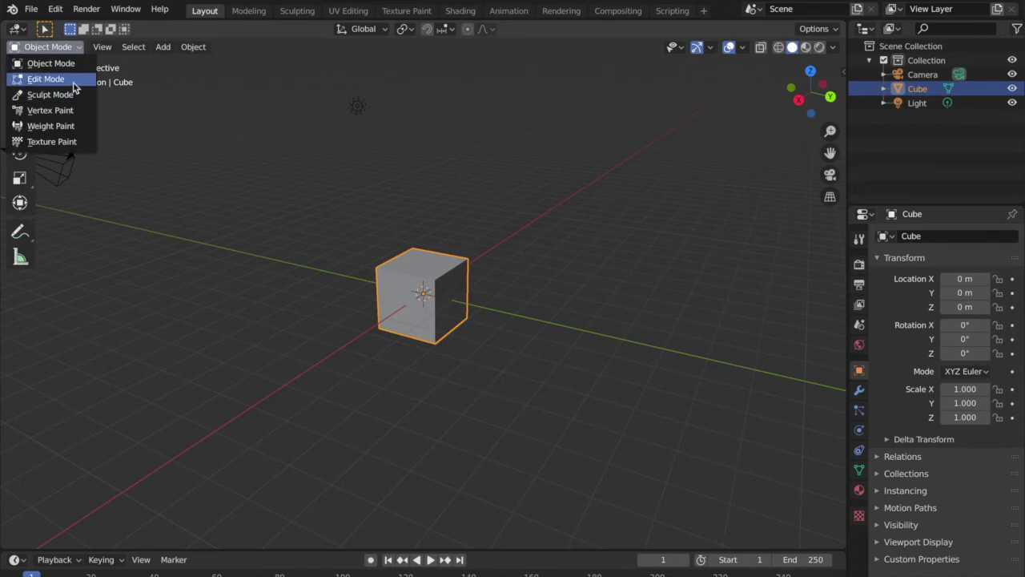
pyautogui.click(73, 83)
pyautogui.moveTo(506, 252); pyautogui.dragTo(506, 253, button='middle')
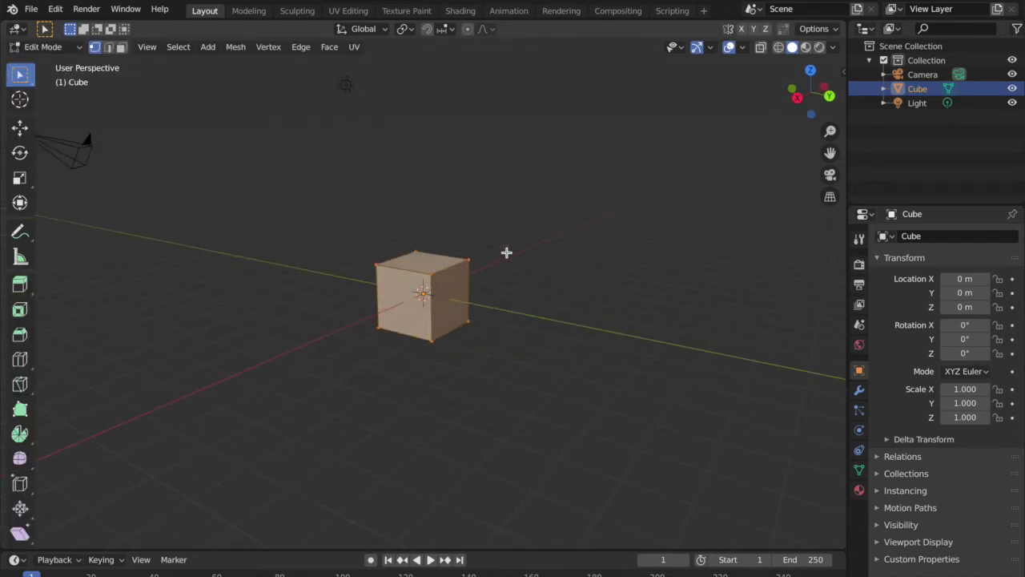
pyautogui.click(121, 47)
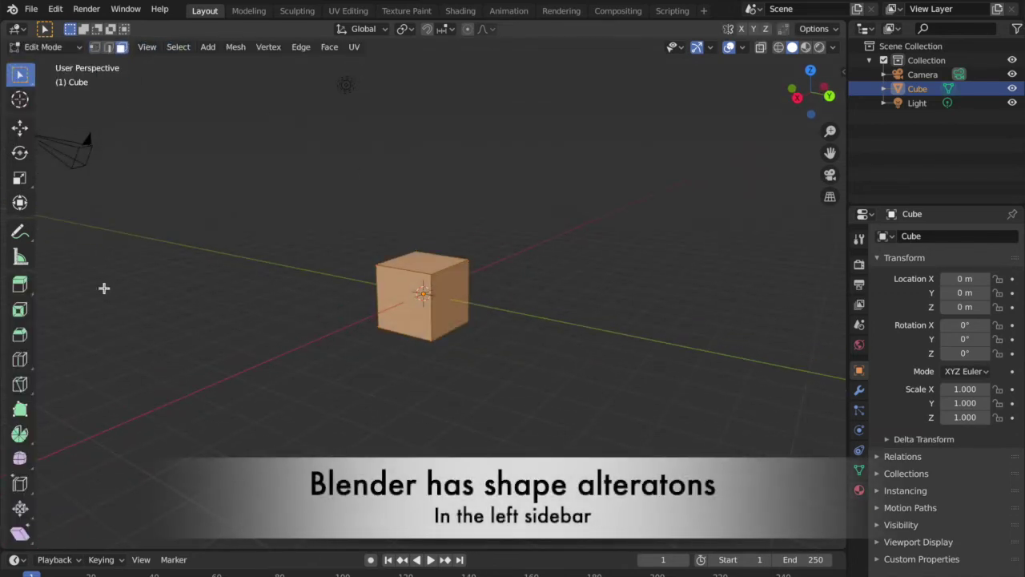
# Step: Bevel the cube's right face with the Bevel tool
pyautogui.click(20, 335)
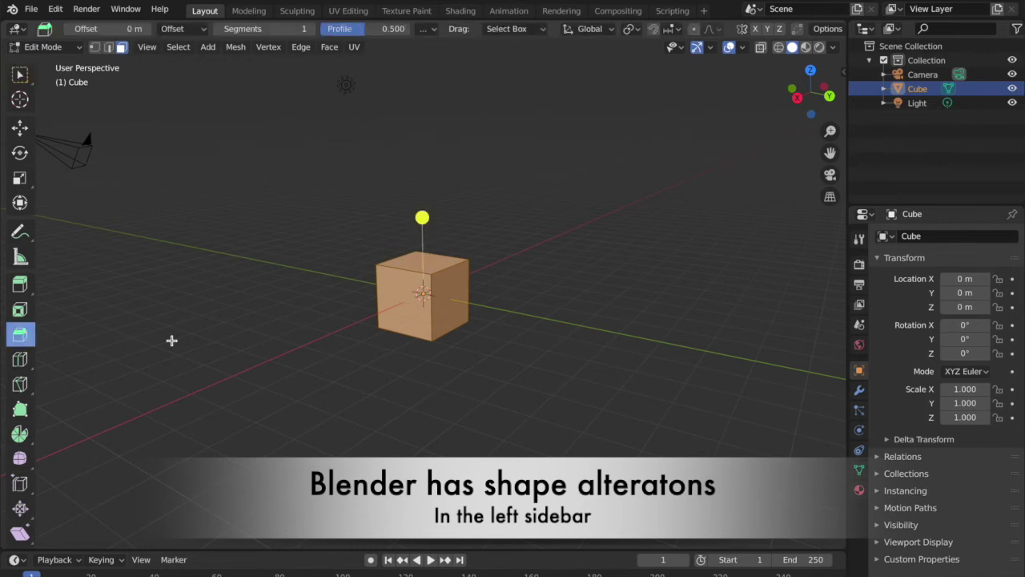
pyautogui.click(449, 295)
pyautogui.moveTo(519, 313)
pyautogui.mouseDown()
pyautogui.moveTo(536, 291)
pyautogui.moveTo(526, 282)
pyautogui.mouseUp()
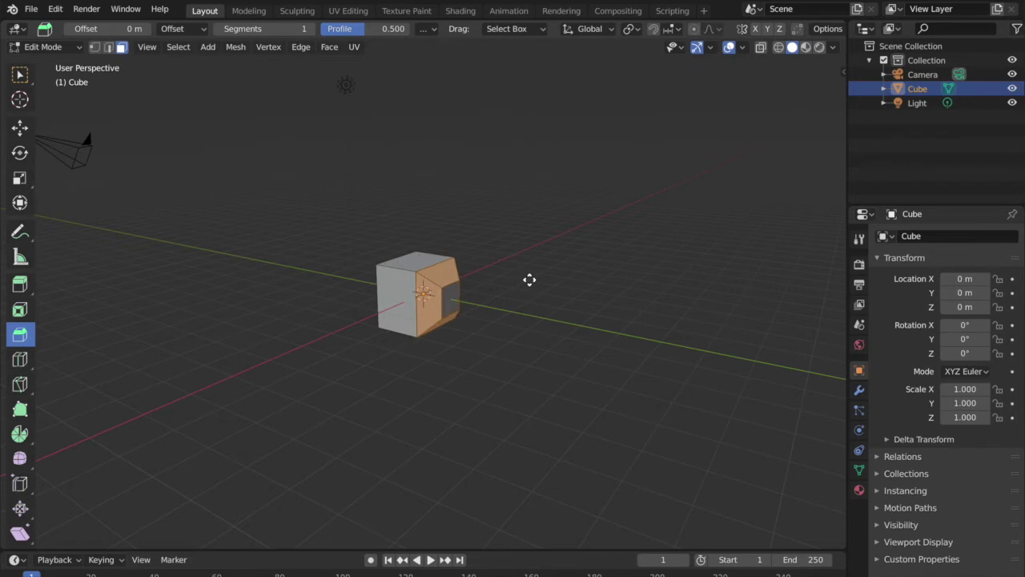
pyautogui.click(458, 300)
# Step: Extrude the small beveled face twice into a long box, then extrude a side face outward
pyautogui.click(453, 294)
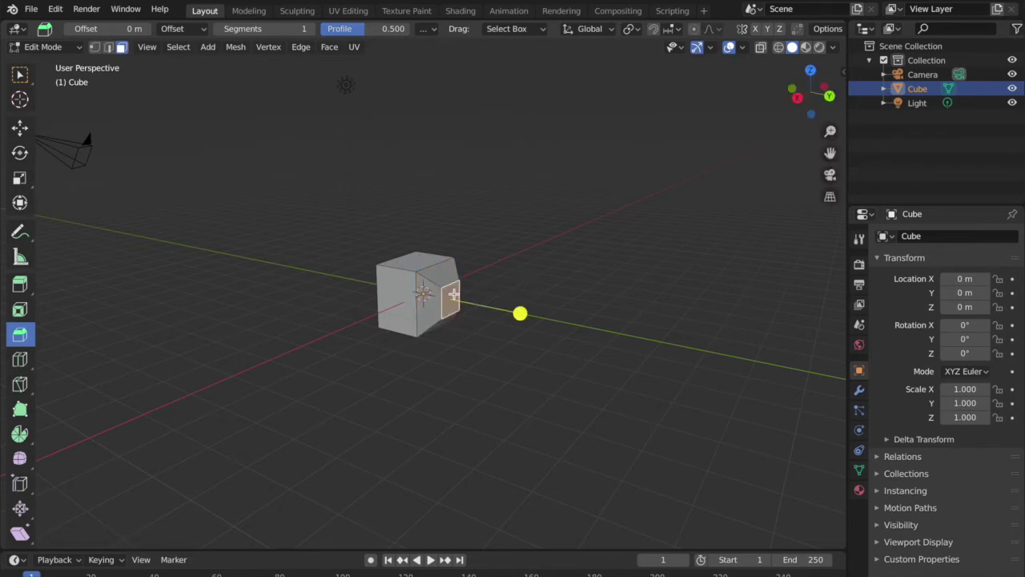
pyautogui.press('e')
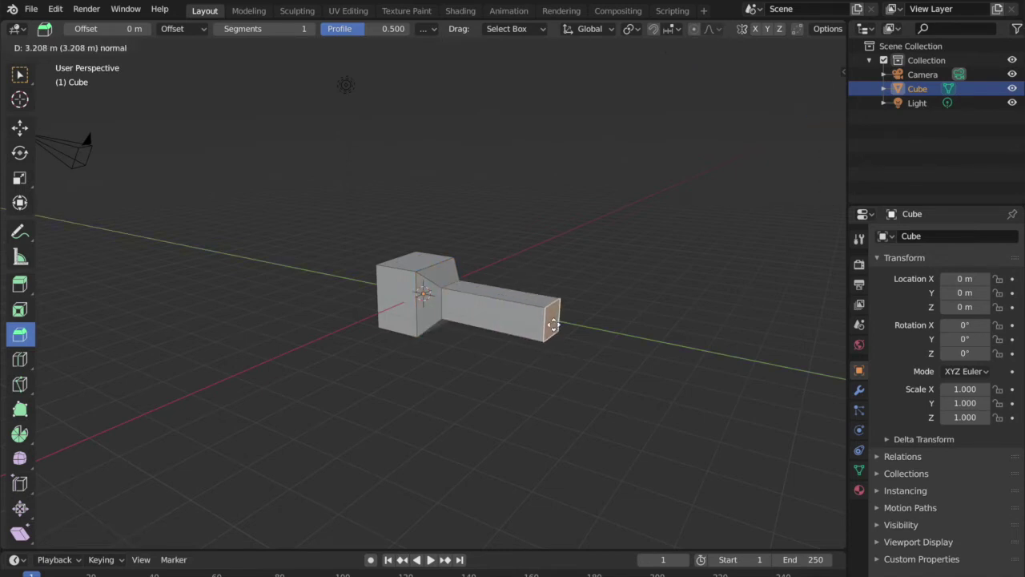
pyautogui.click(553, 325)
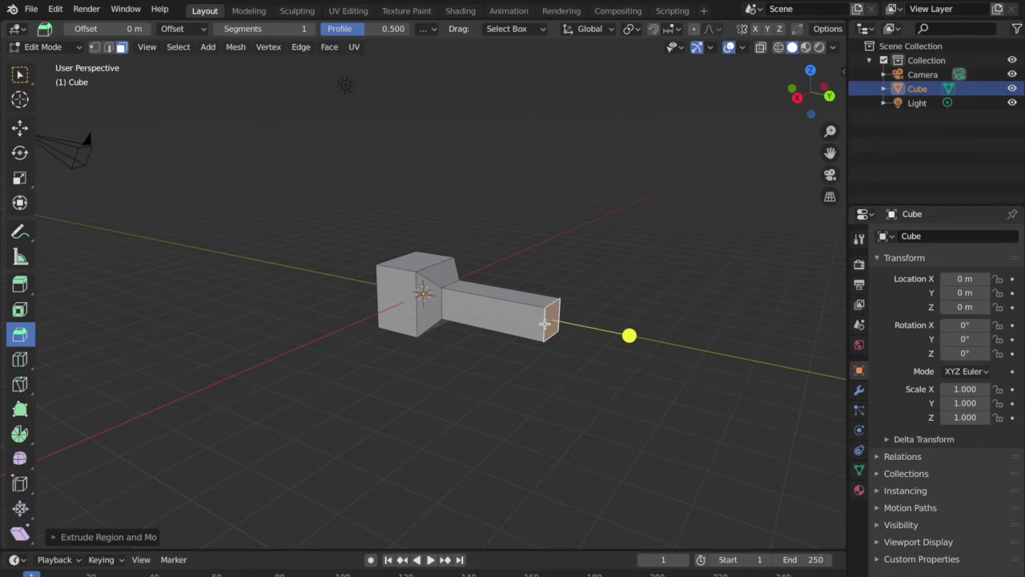
pyautogui.press('e')
pyautogui.click(552, 331)
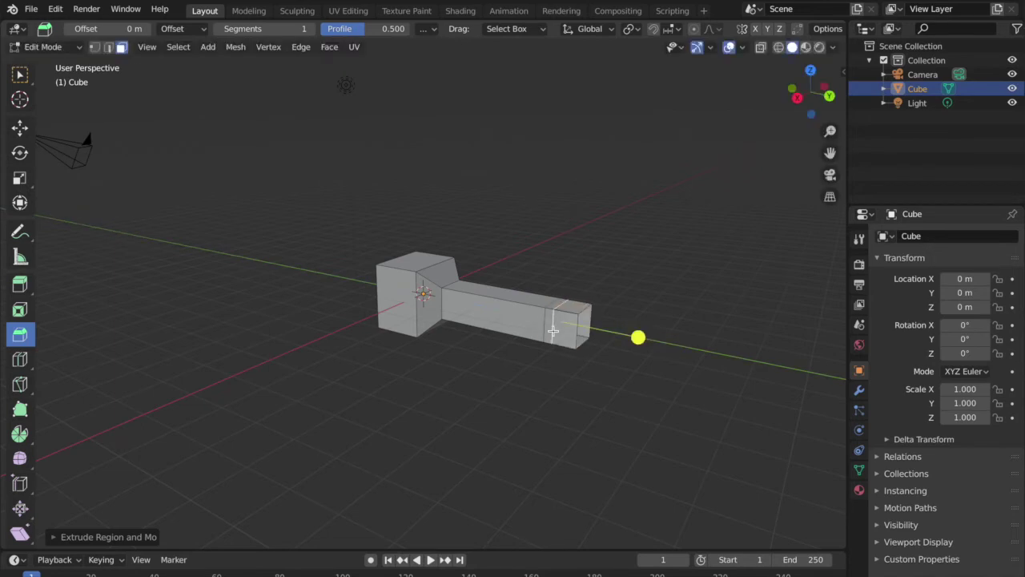
pyautogui.click(565, 331)
pyautogui.press('e')
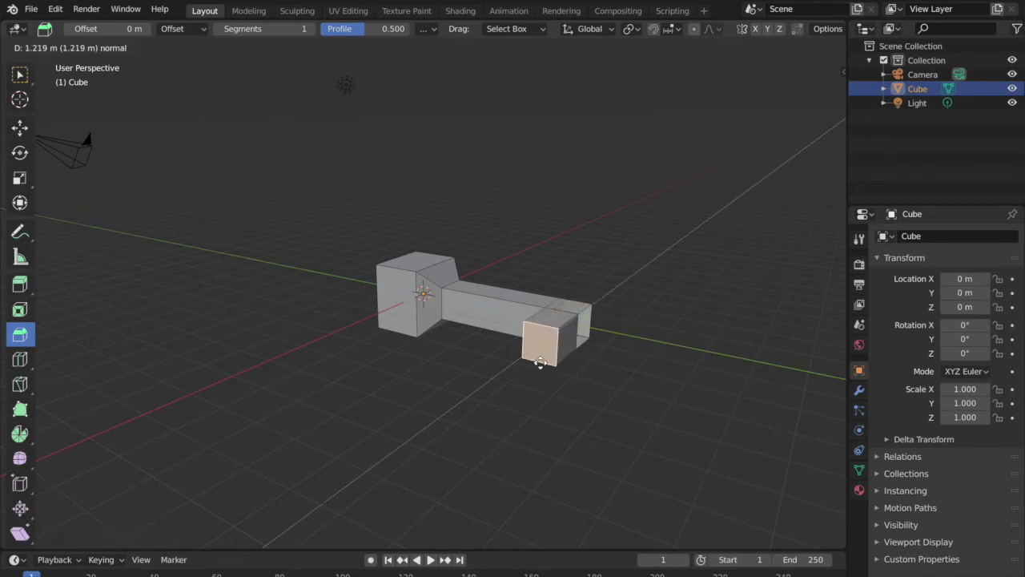
pyautogui.click(516, 413)
# Step: Extrude the end face twice more, adding blocks to the bent arm
pyautogui.press('e')
pyautogui.press('Escape')
pyautogui.press('e')
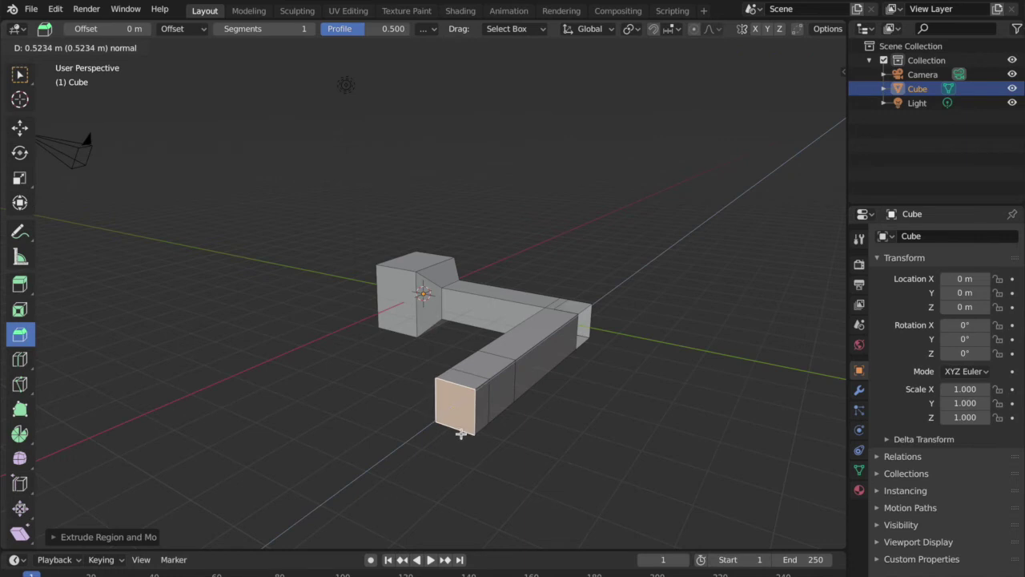
pyautogui.click(461, 434)
pyautogui.press('e')
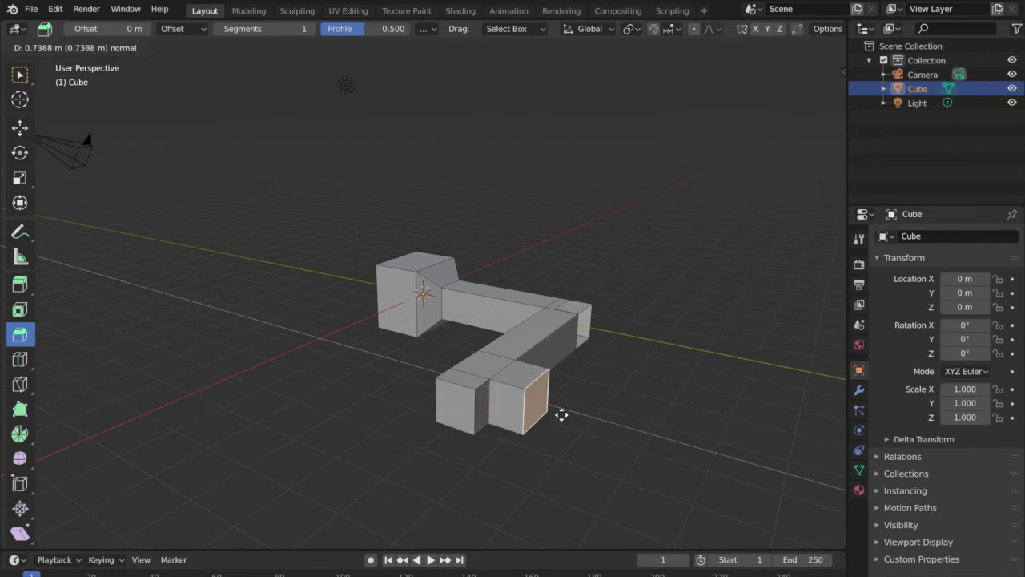
pyautogui.click(570, 425)
pyautogui.moveTo(674, 391); pyautogui.dragTo(675, 392, button='middle')
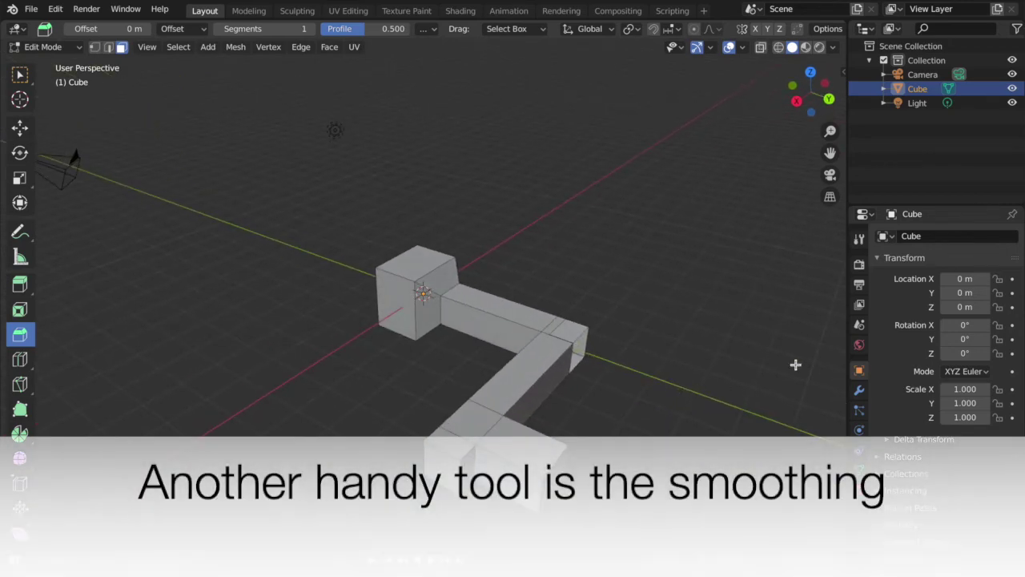
# Step: Add a Subdivision Surface modifier to the extruded mesh with viewport level 3
pyautogui.click(860, 390)
pyautogui.click(933, 237)
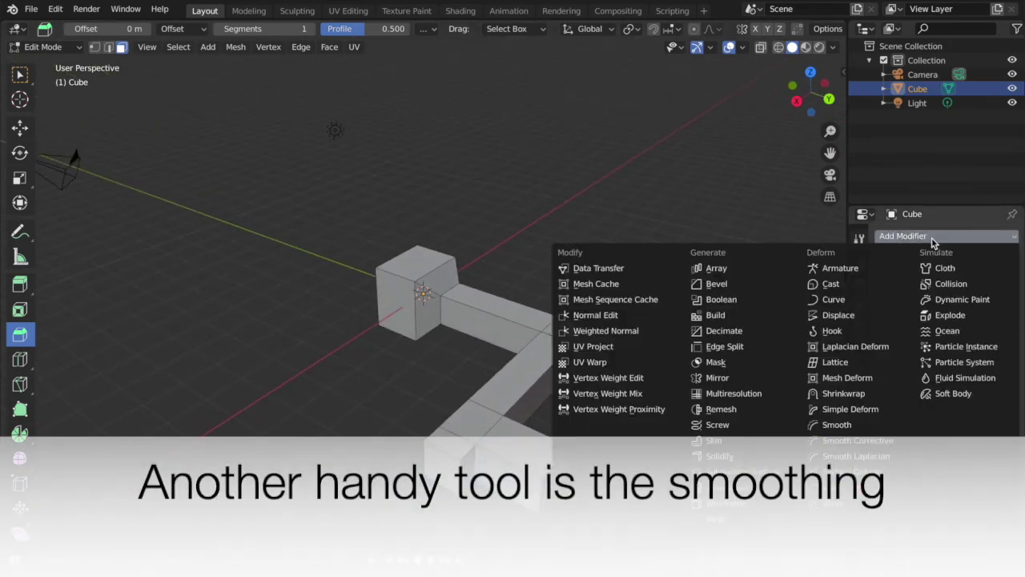
pyautogui.click(745, 472)
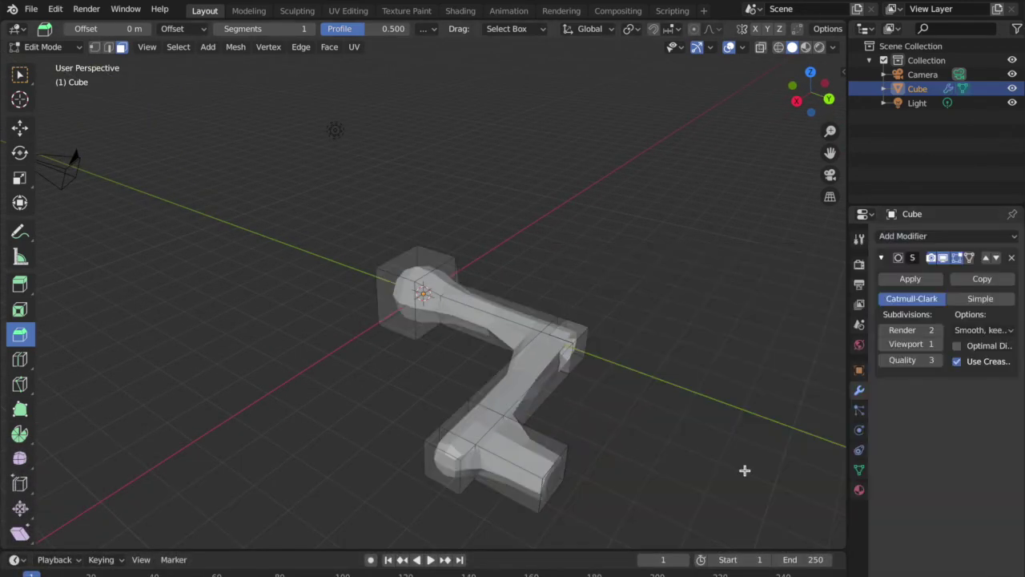
pyautogui.click(940, 344)
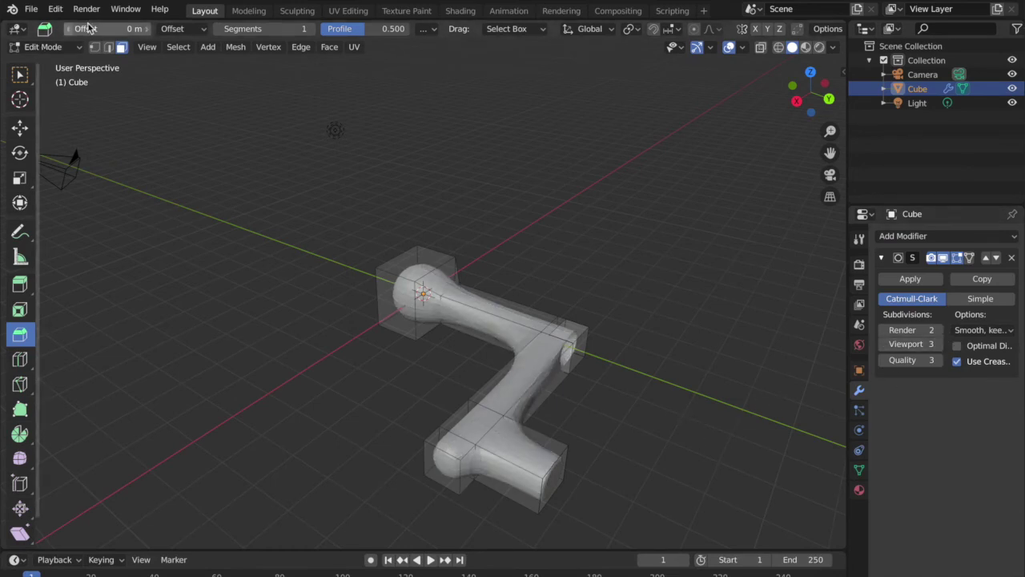
# Step: Return the bone to Object Mode and apply Shade Smooth to it
pyautogui.click(70, 48)
pyautogui.click(61, 63)
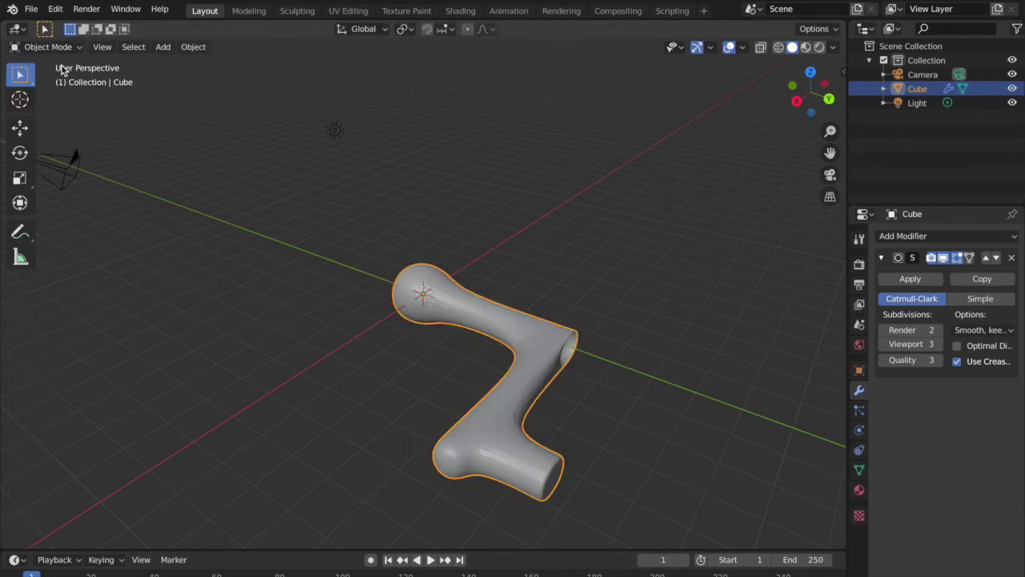
pyautogui.rightClick(358, 353)
pyautogui.click(403, 339)
pyautogui.moveTo(523, 302); pyautogui.dragTo(523, 302, button='middle')
pyautogui.click(32, 8)
pyautogui.moveTo(49, 24)
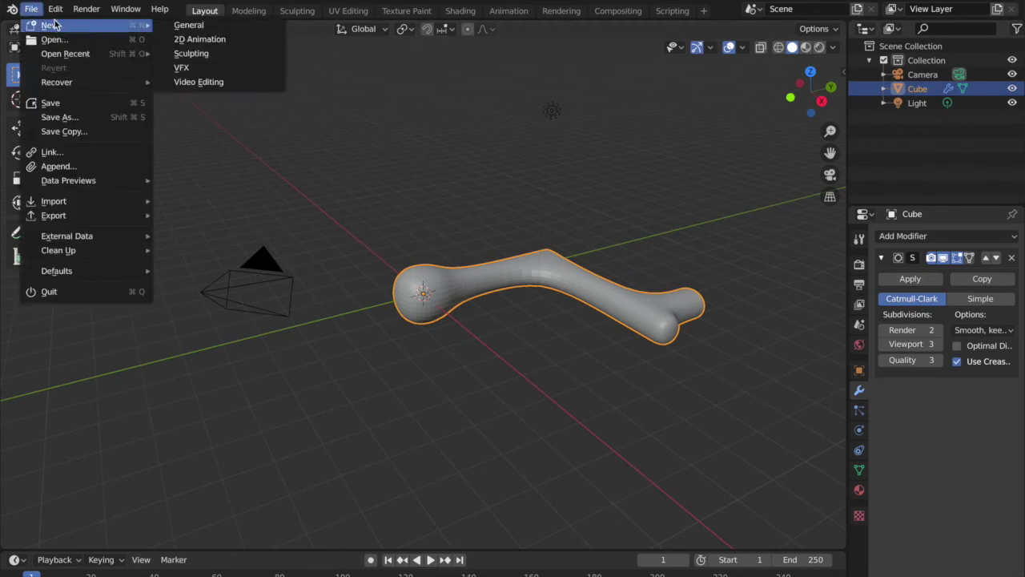
# Step: In Sculpt Mode try the Draw Sharp and Blob brushes, then switch to the Modeling workspace
pyautogui.click(53, 47)
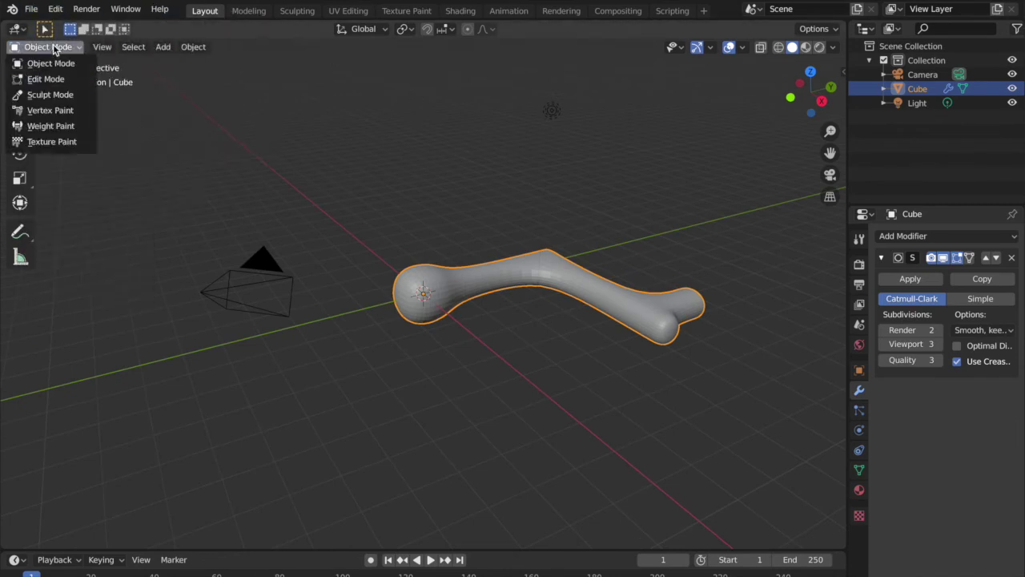
pyautogui.click(72, 94)
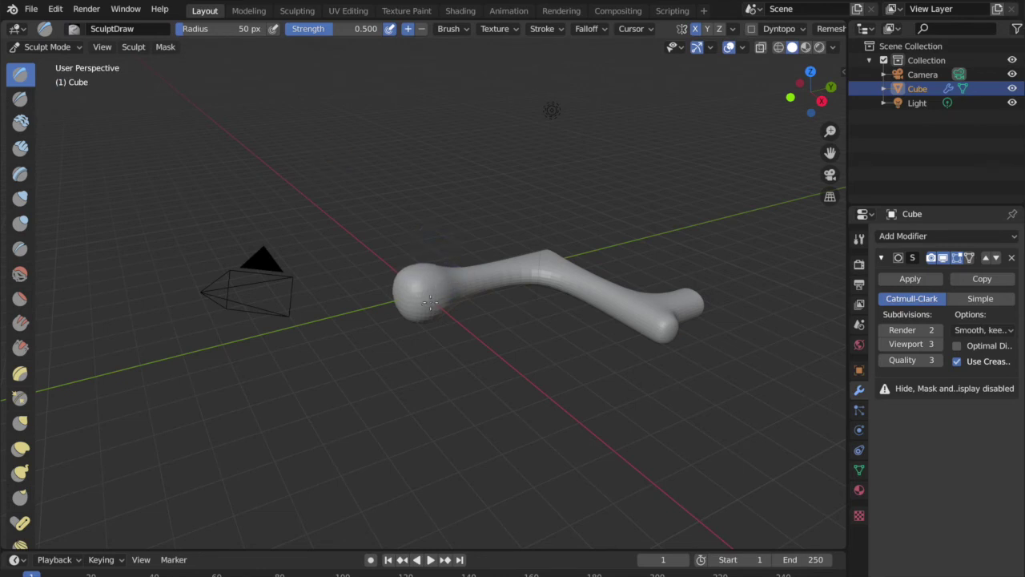
pyautogui.click(20, 98)
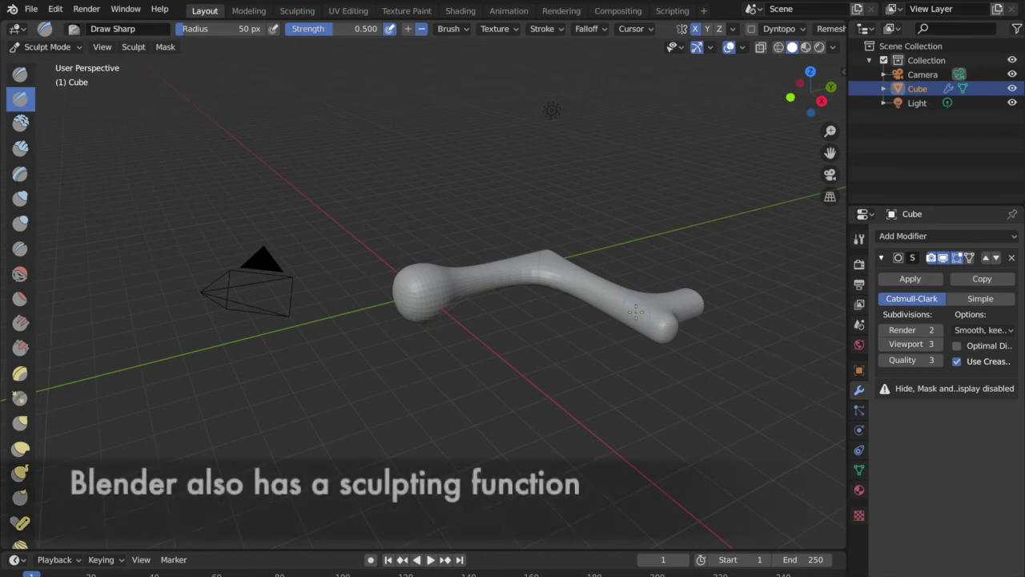
pyautogui.moveTo(20, 237)
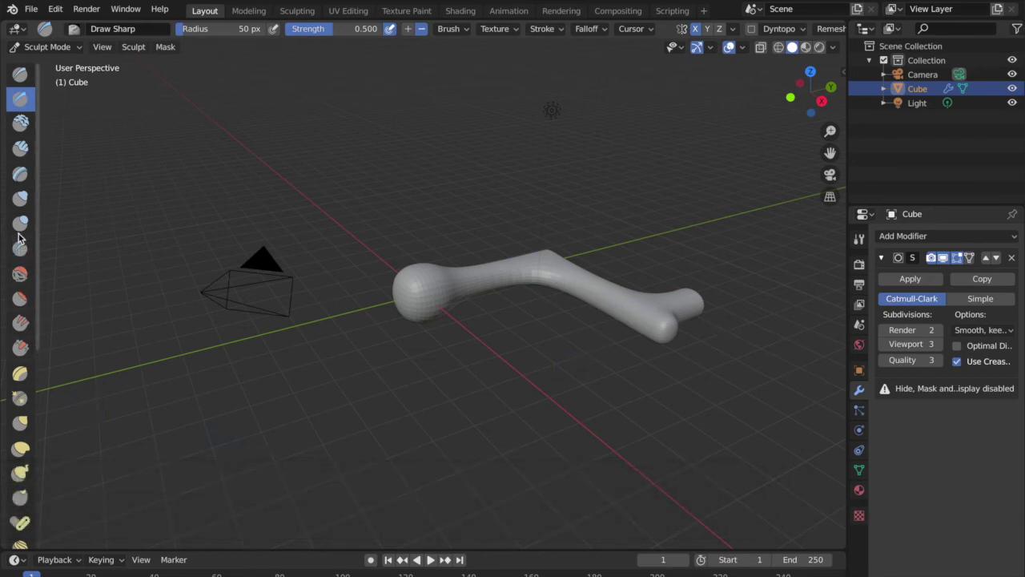
pyautogui.click(20, 222)
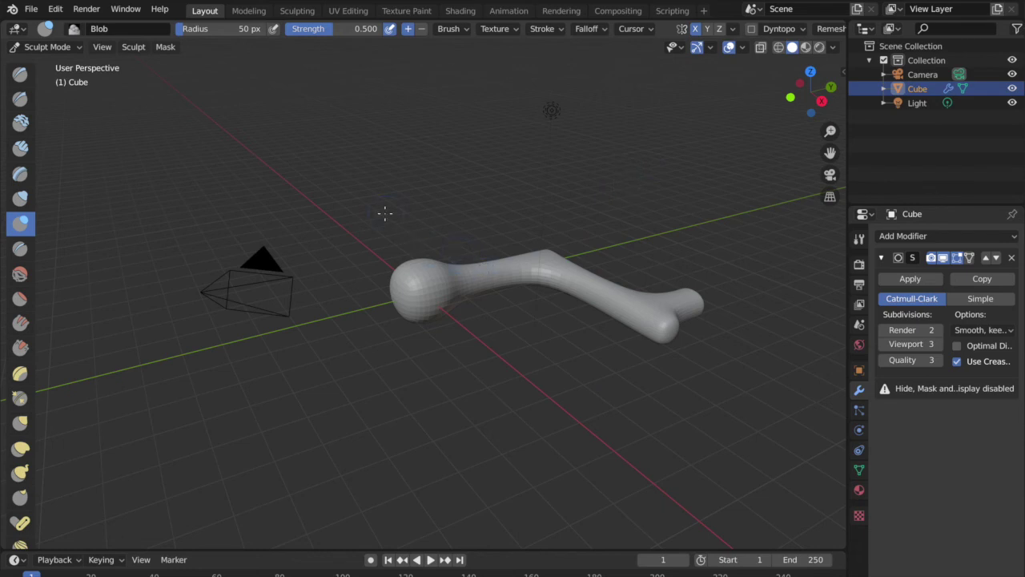
pyautogui.click(237, 14)
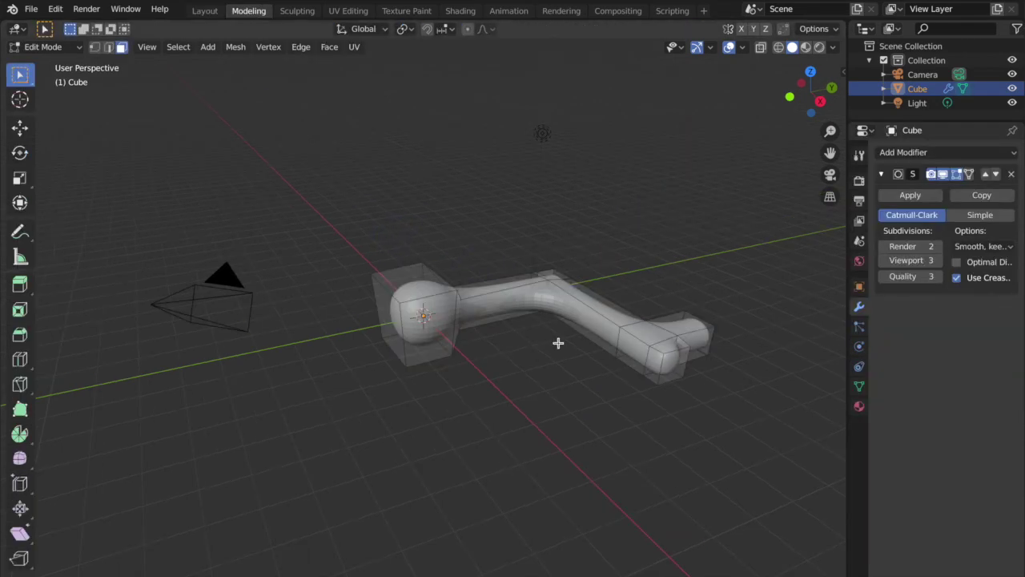
pyautogui.moveTo(559, 343); pyautogui.dragTo(541, 342, button='middle')
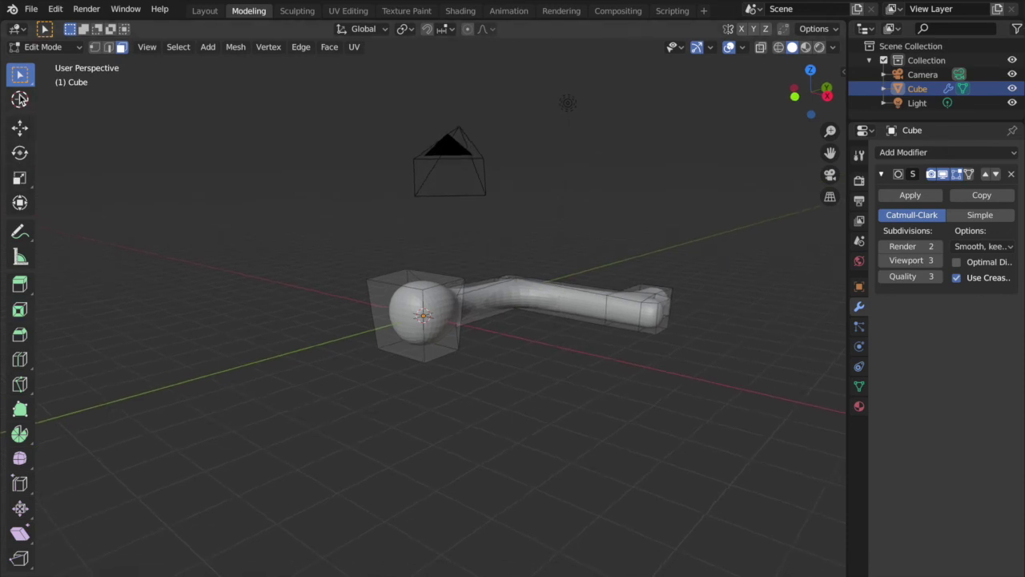